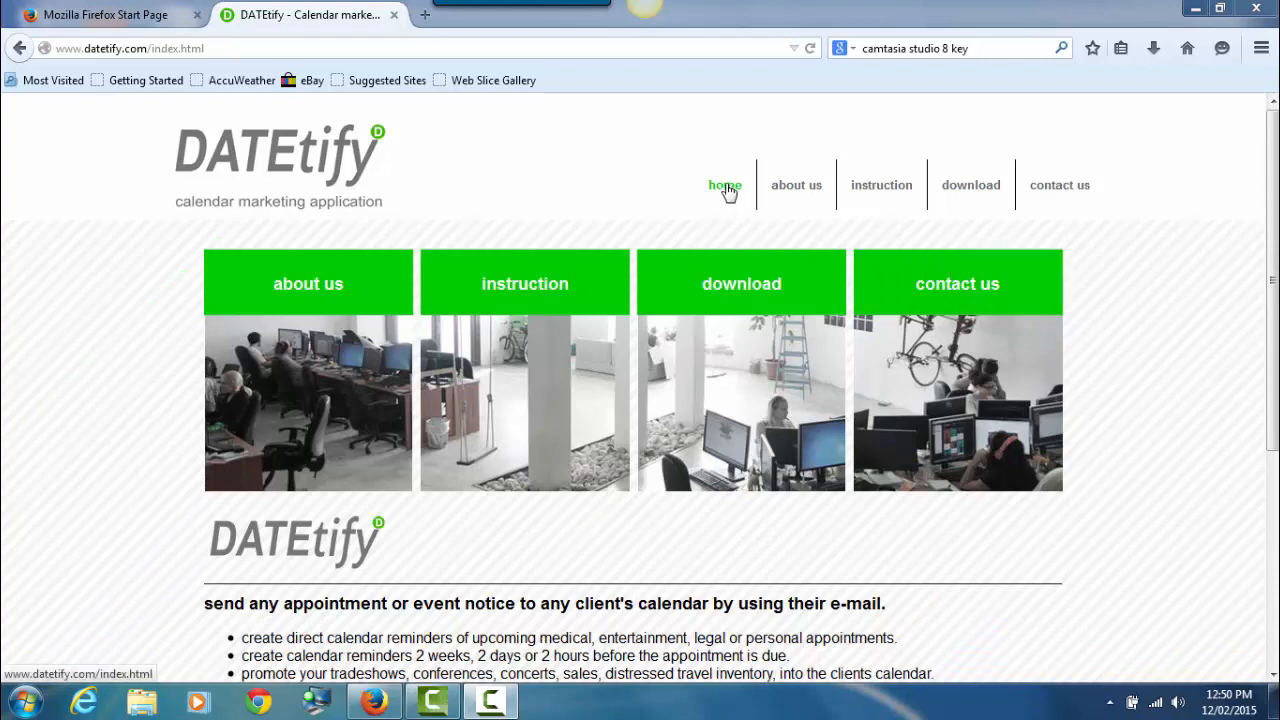
- Open the DATEtify download page from the site's top navigation
left_click(973, 186)
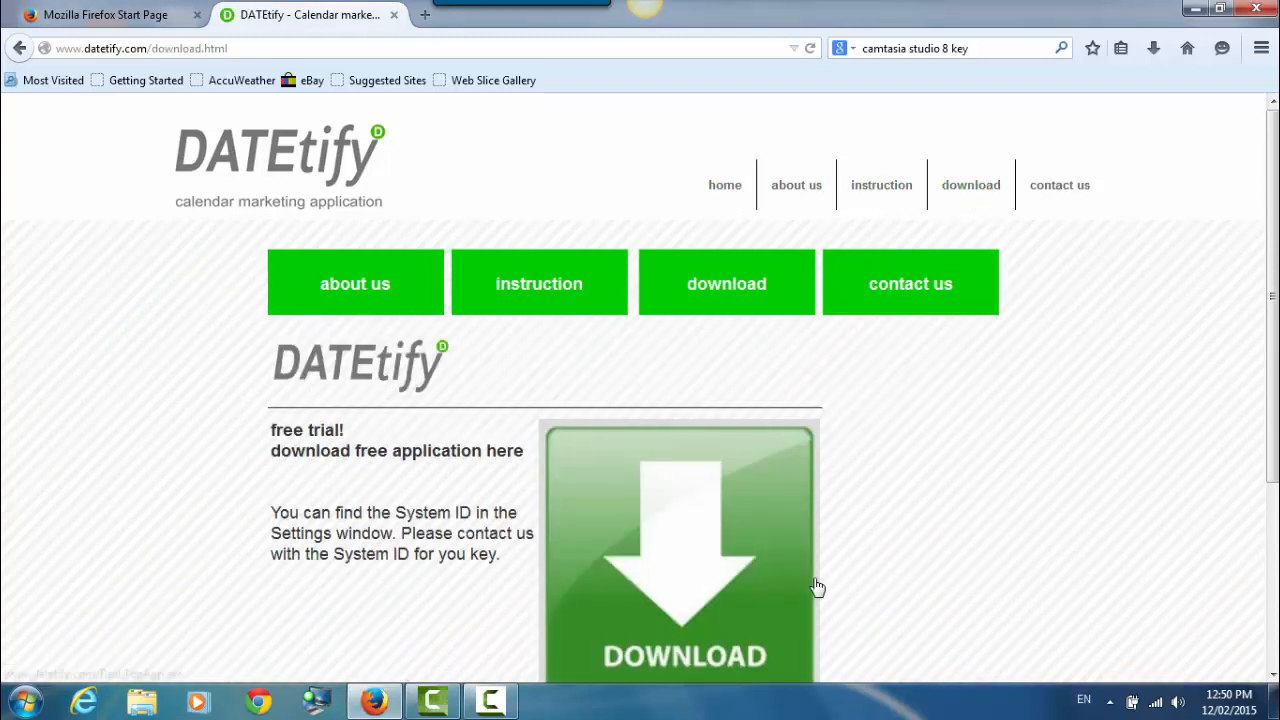
- Request the DeskTopApp.exe free trial download from the download page
left_click_drag(1270, 367, 1249, 486)
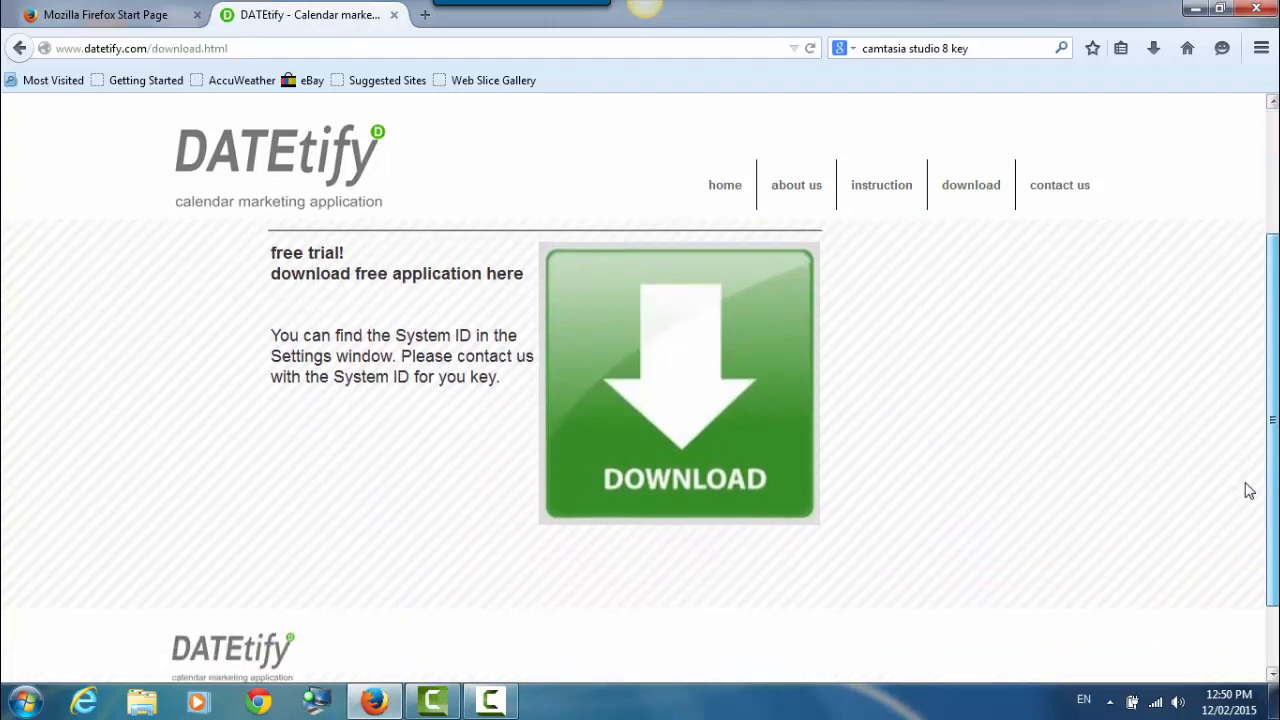
left_click(707, 392)
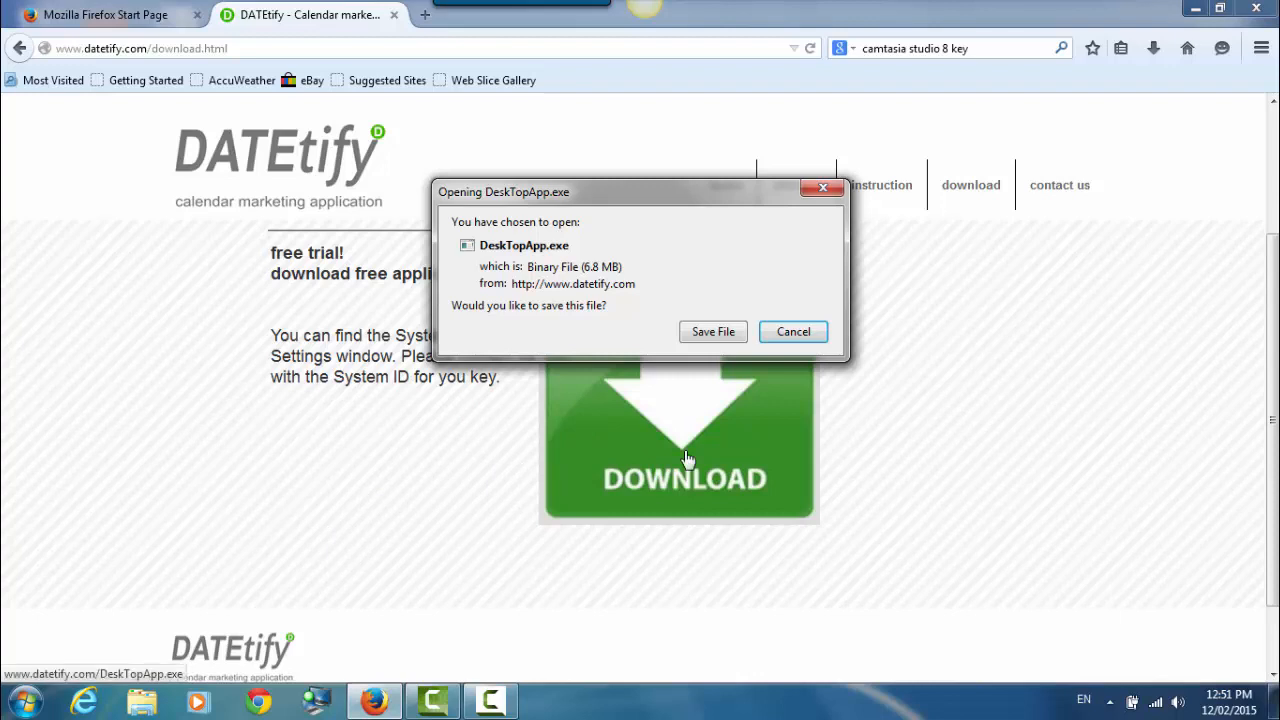
- Minimize Firefox, then launch DatetifyBatch from the desktop and let the unverified program run
left_click(1195, 8)
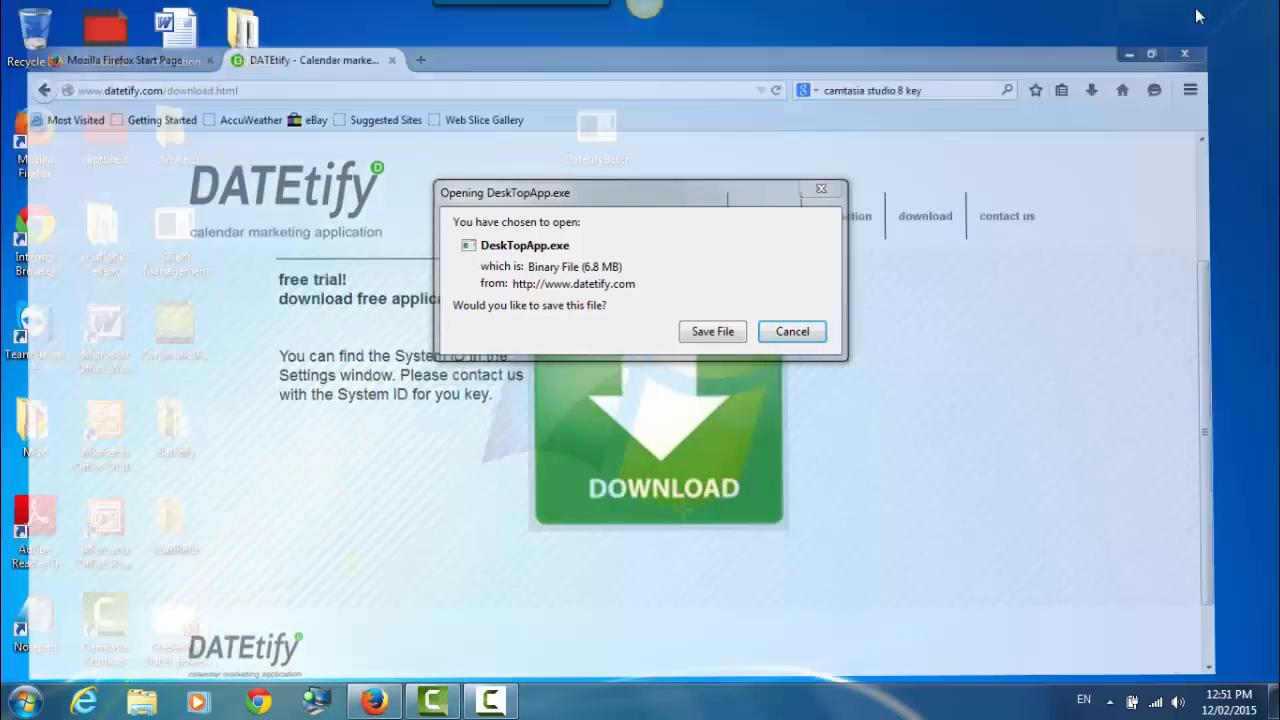
left_click_drag(598, 130, 668, 228)
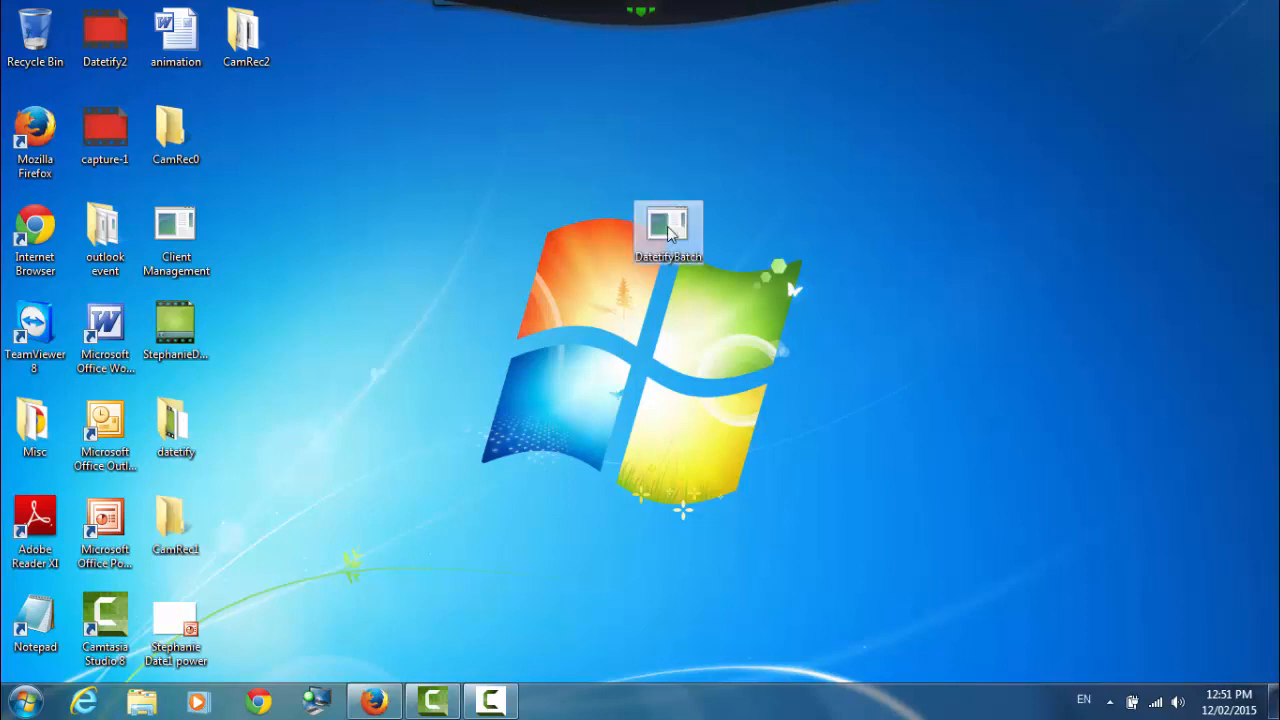
double_click(668, 230)
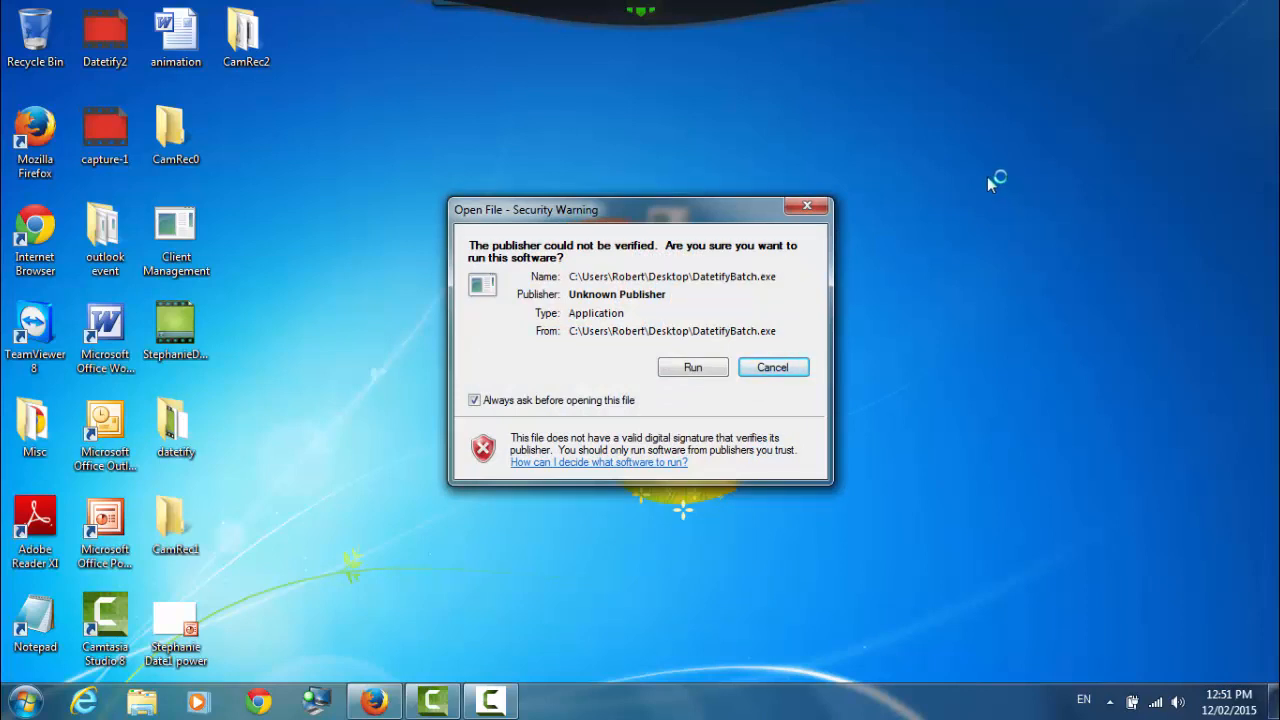
left_click(692, 368)
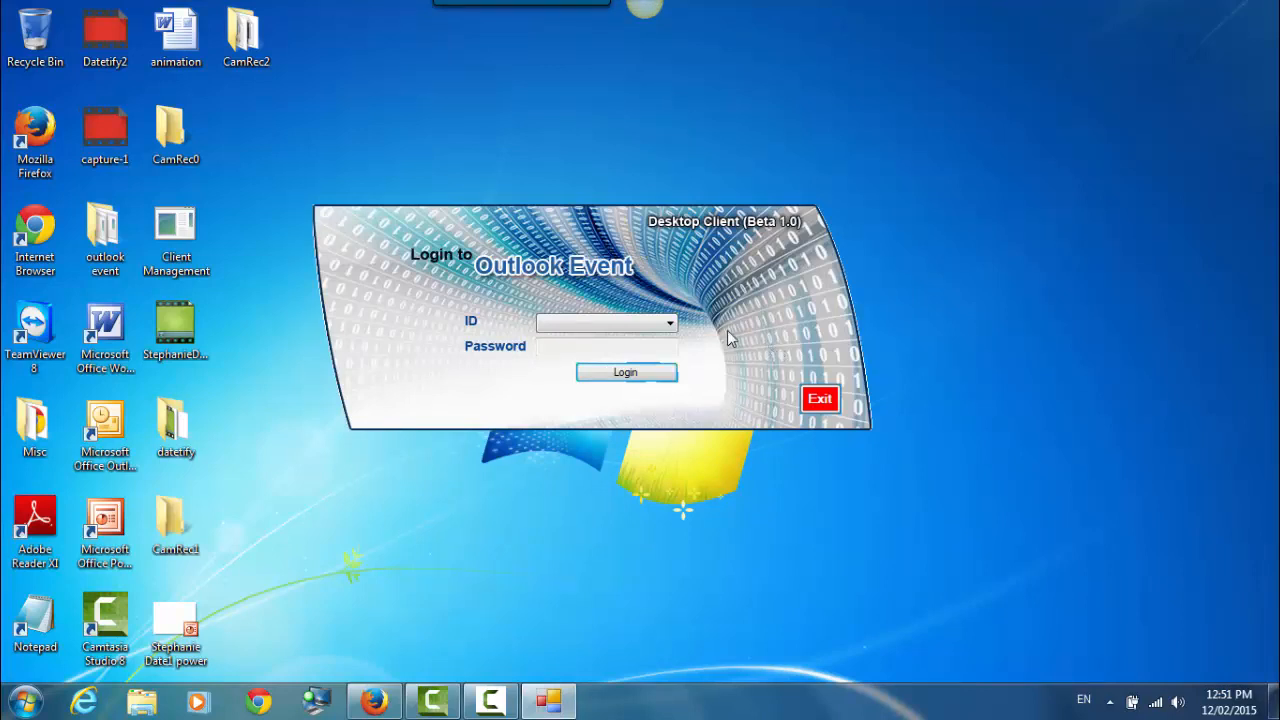
- Log in to the Outlook Event client as User 1 with its password
left_click(670, 325)
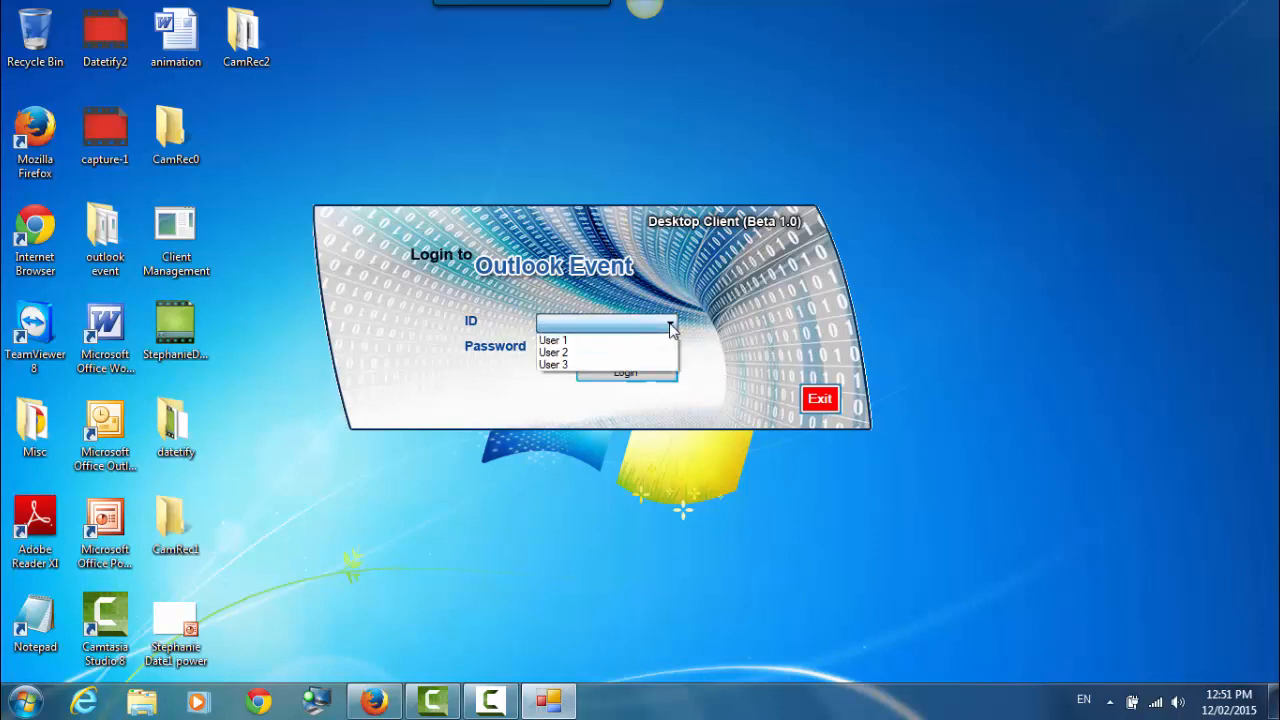
left_click(593, 341)
left_click(553, 348)
type("1")
type("**")
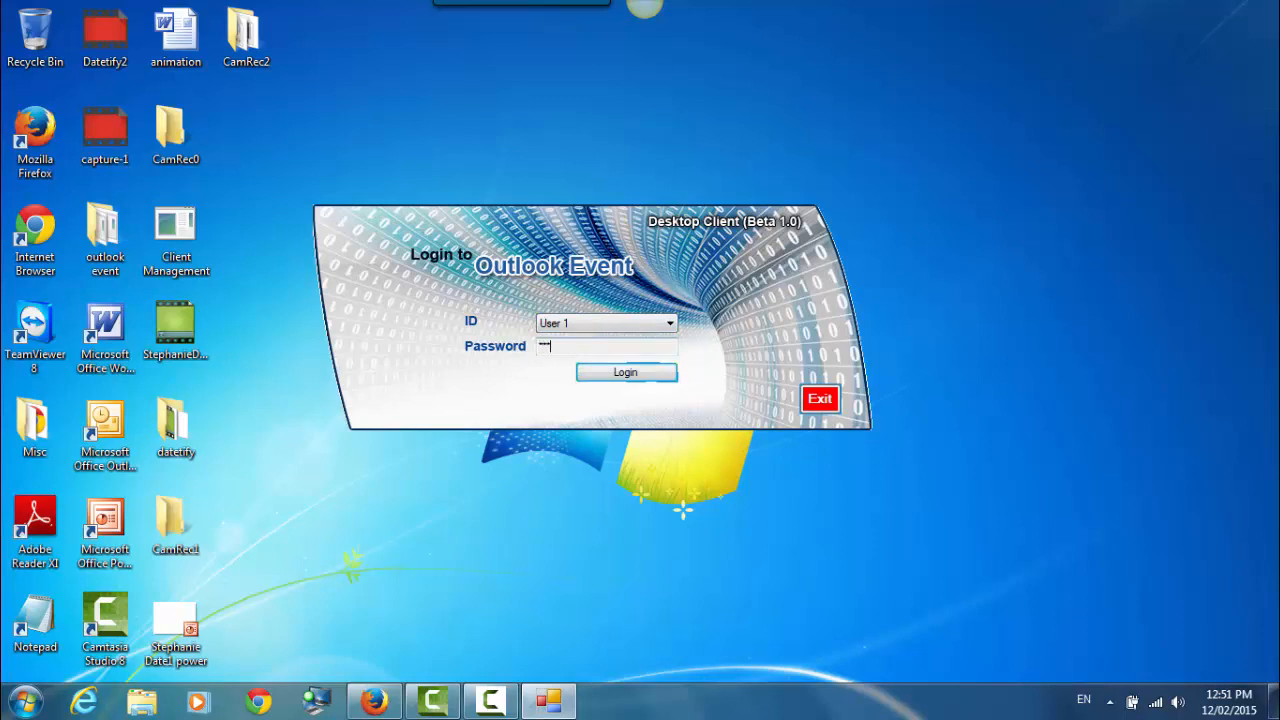
left_click(627, 376)
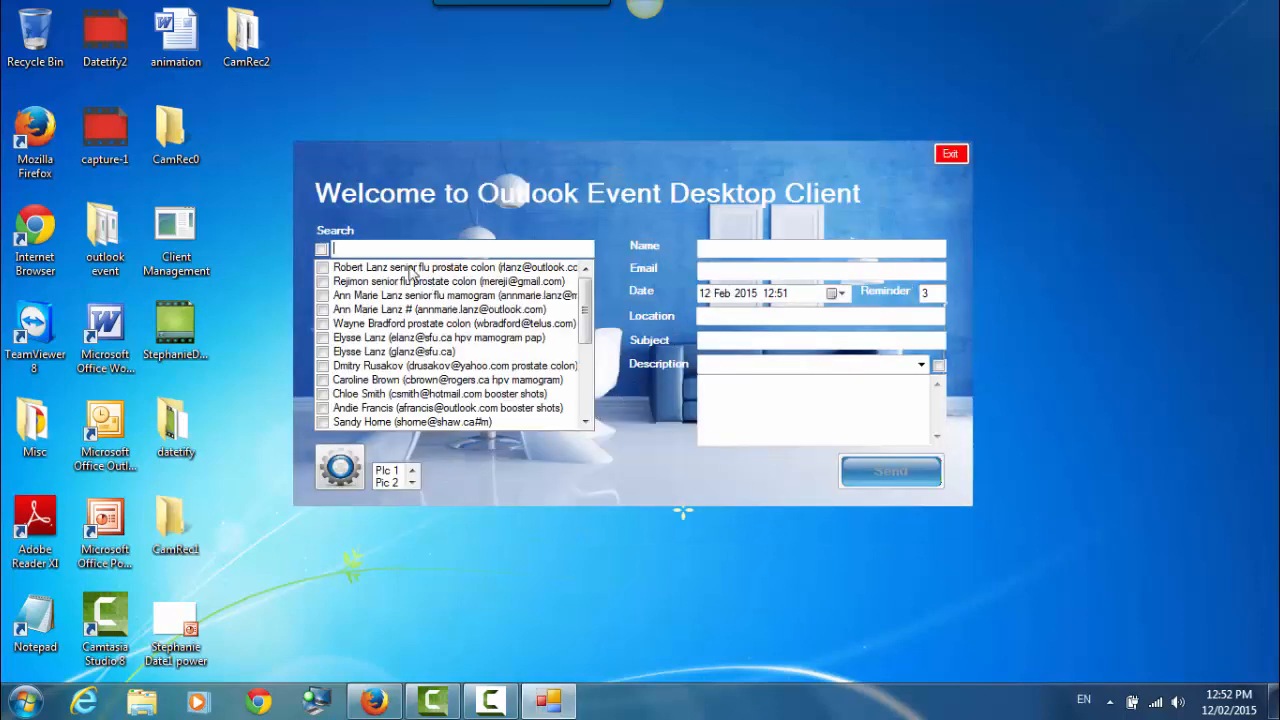
- Type 'm' into the contact search box to filter the list
type("m")
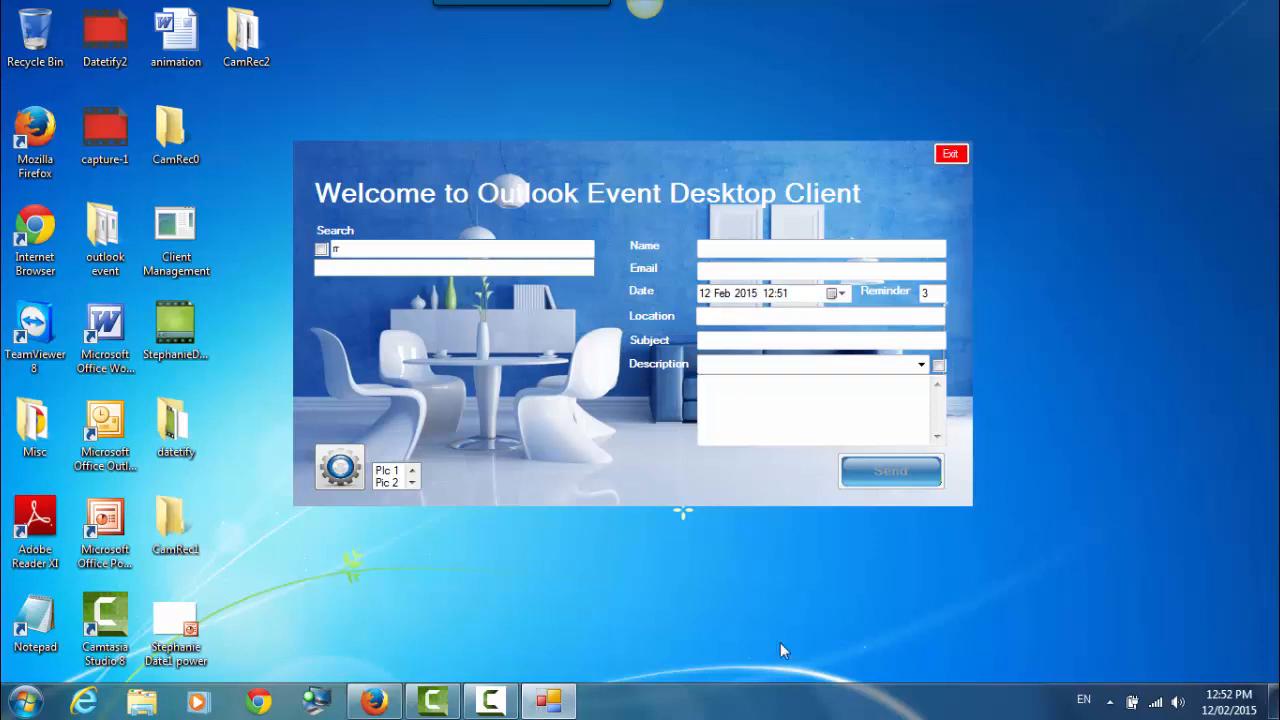
- Stop the Camtasia screen recording from the recorder controls
left_click(493, 703)
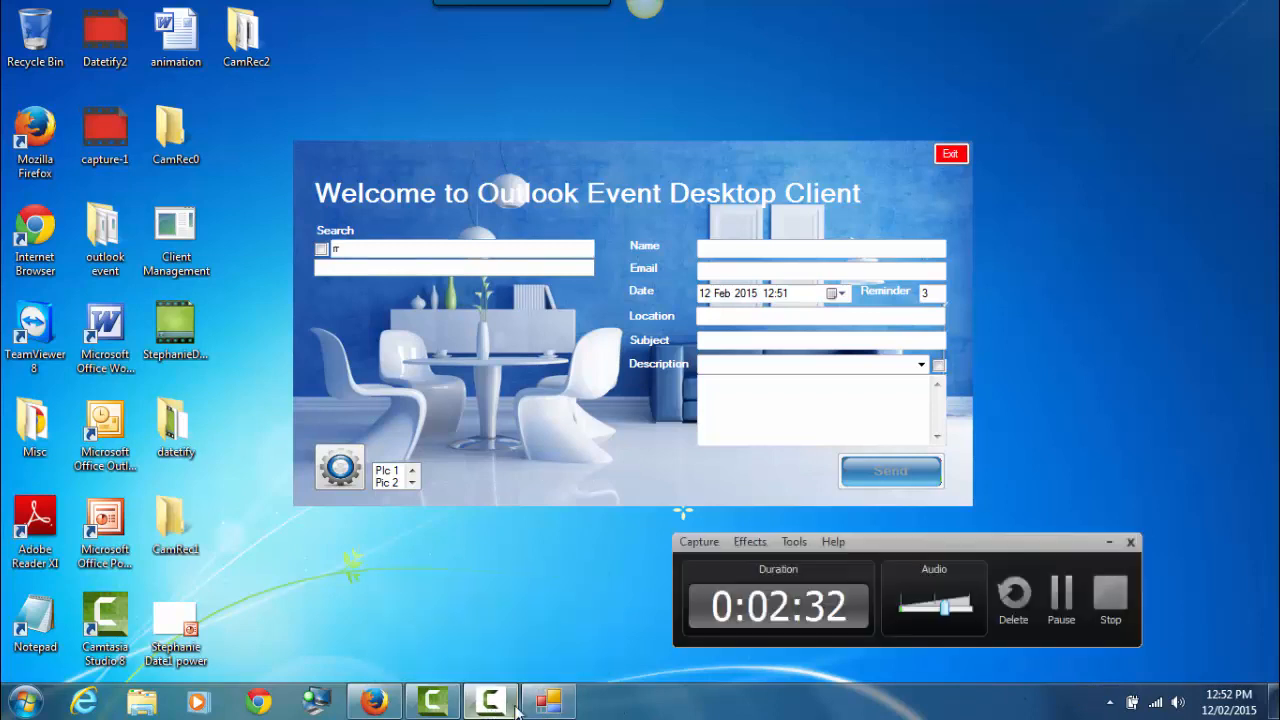
left_click(1239, 612)
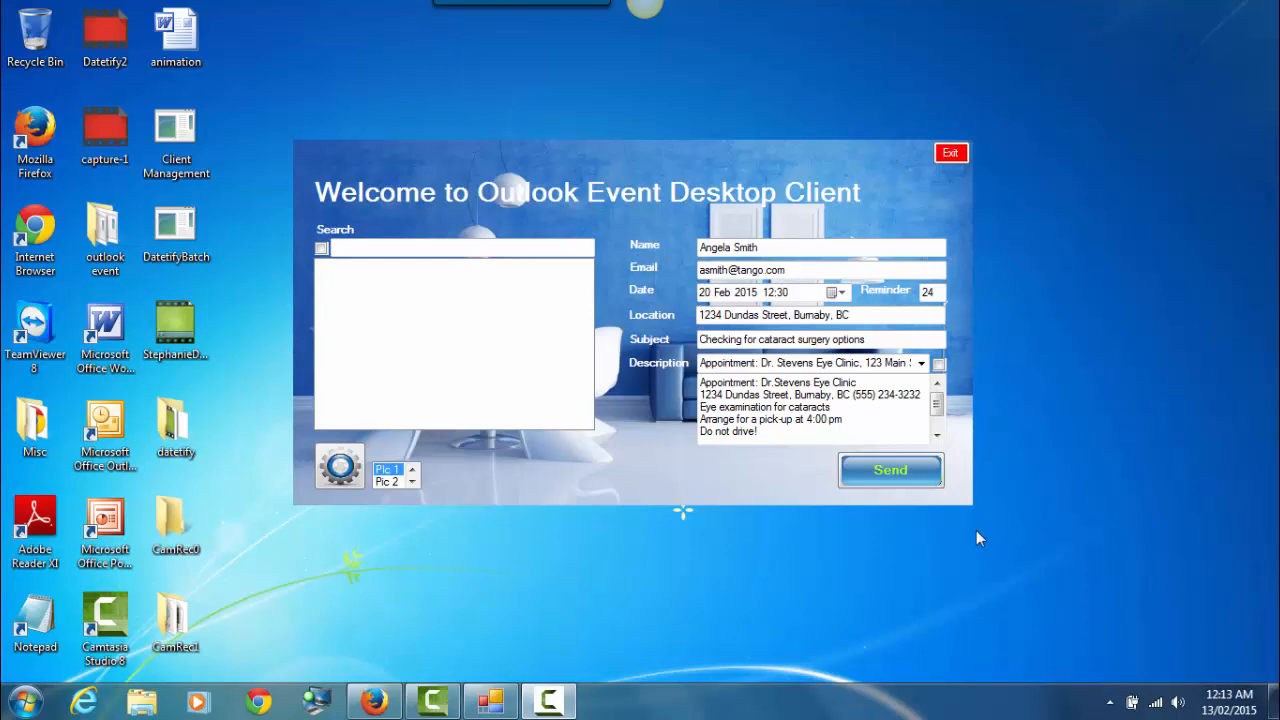
left_click(387, 482)
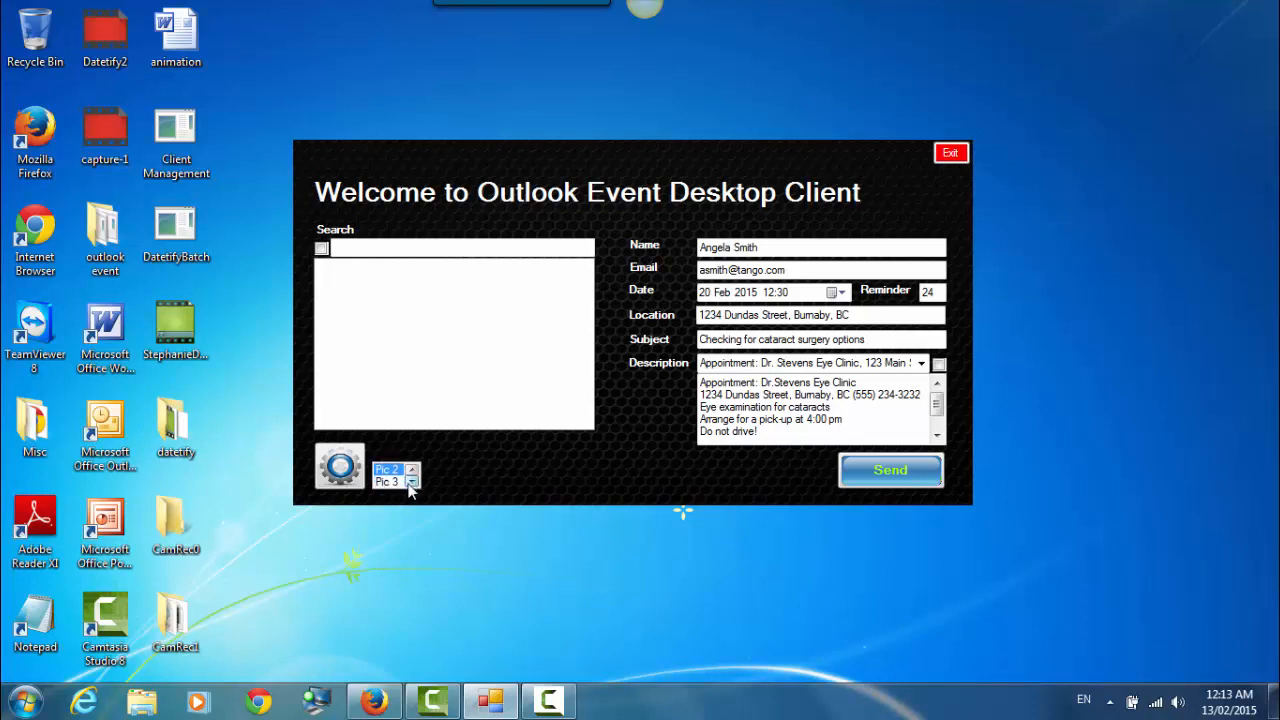
left_click(411, 483)
left_click(411, 483)
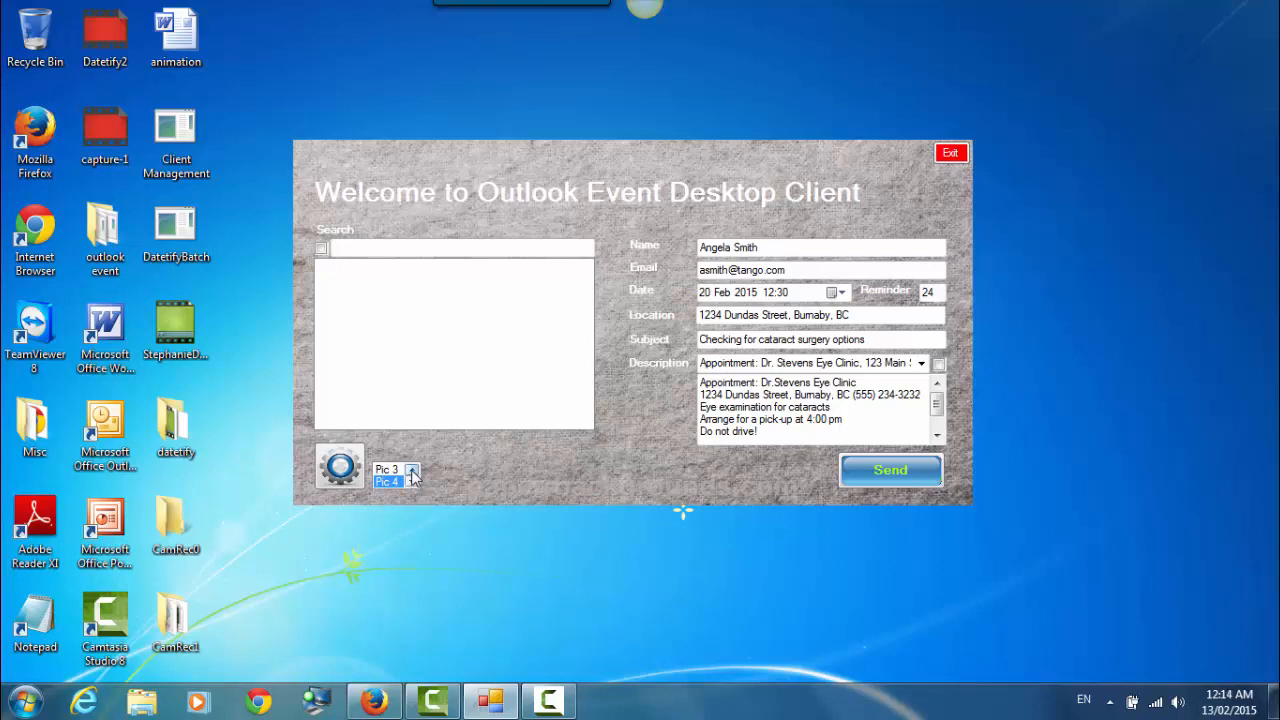
left_click(412, 470)
left_click(412, 470)
left_click(389, 470)
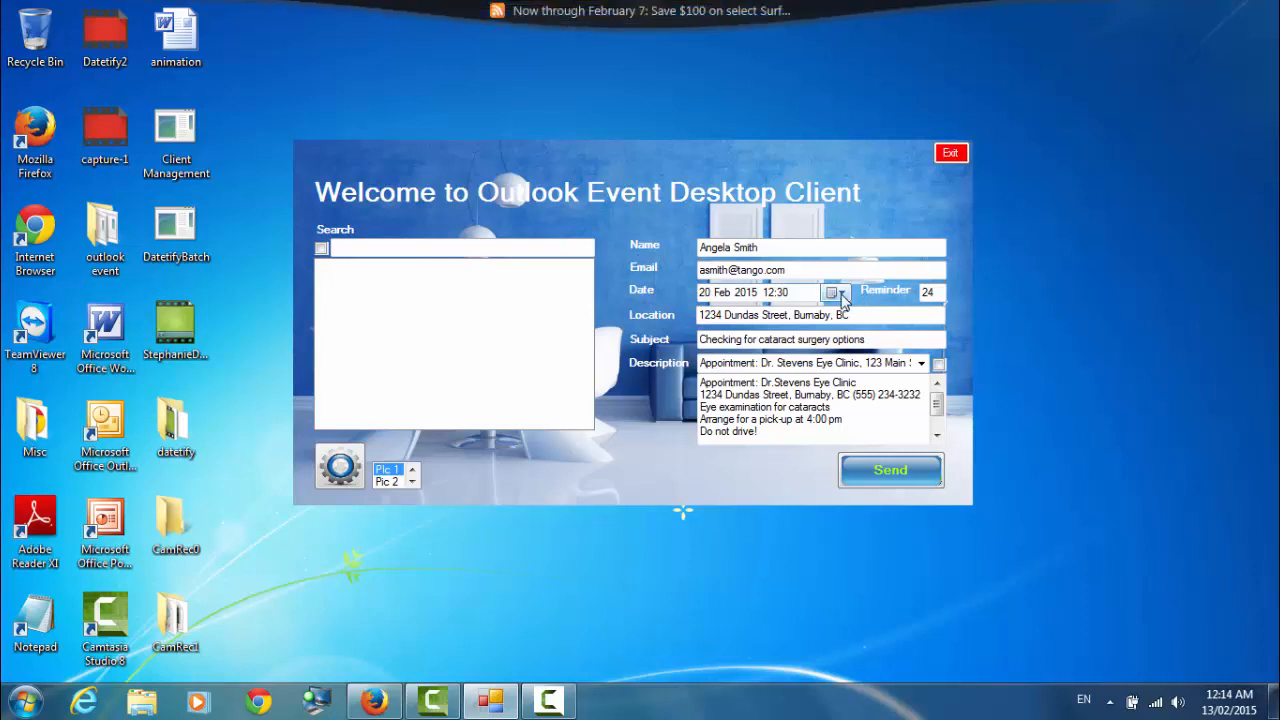
- Change the appointment to 19 Feb 2015 at 11:45 with reminder 48, and erase the recipient's name
left_click(842, 296)
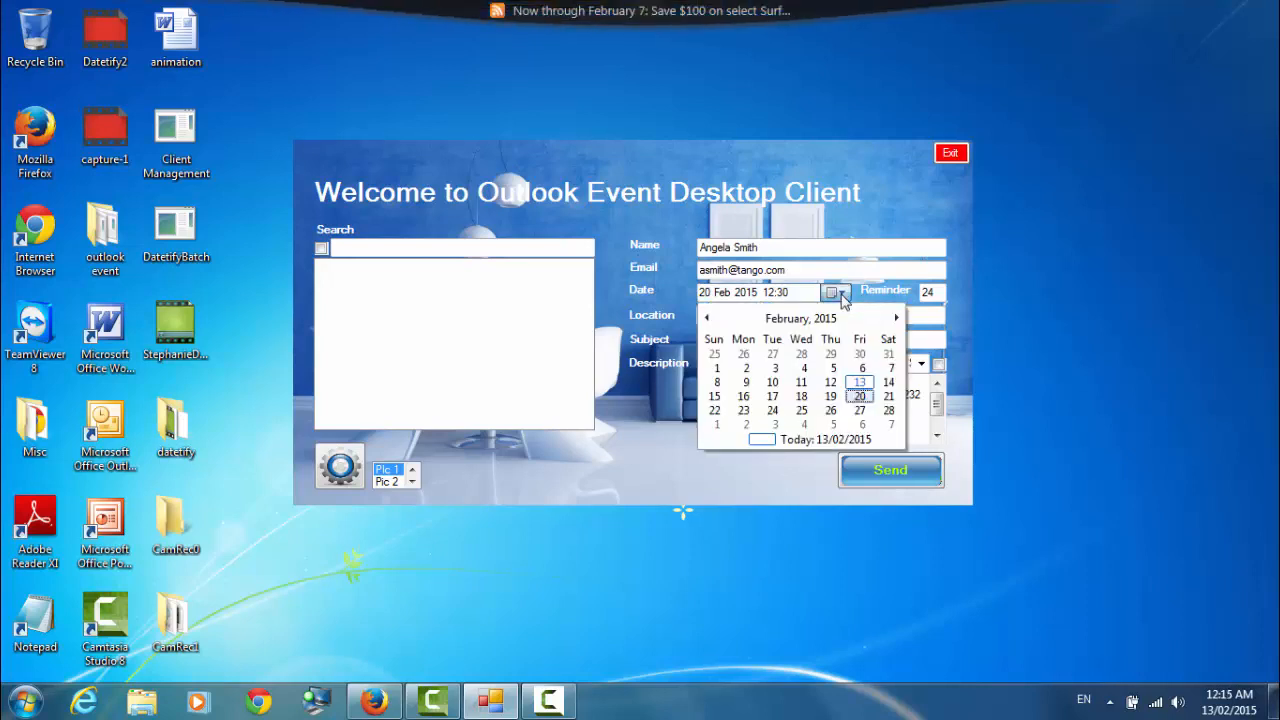
left_click(831, 397)
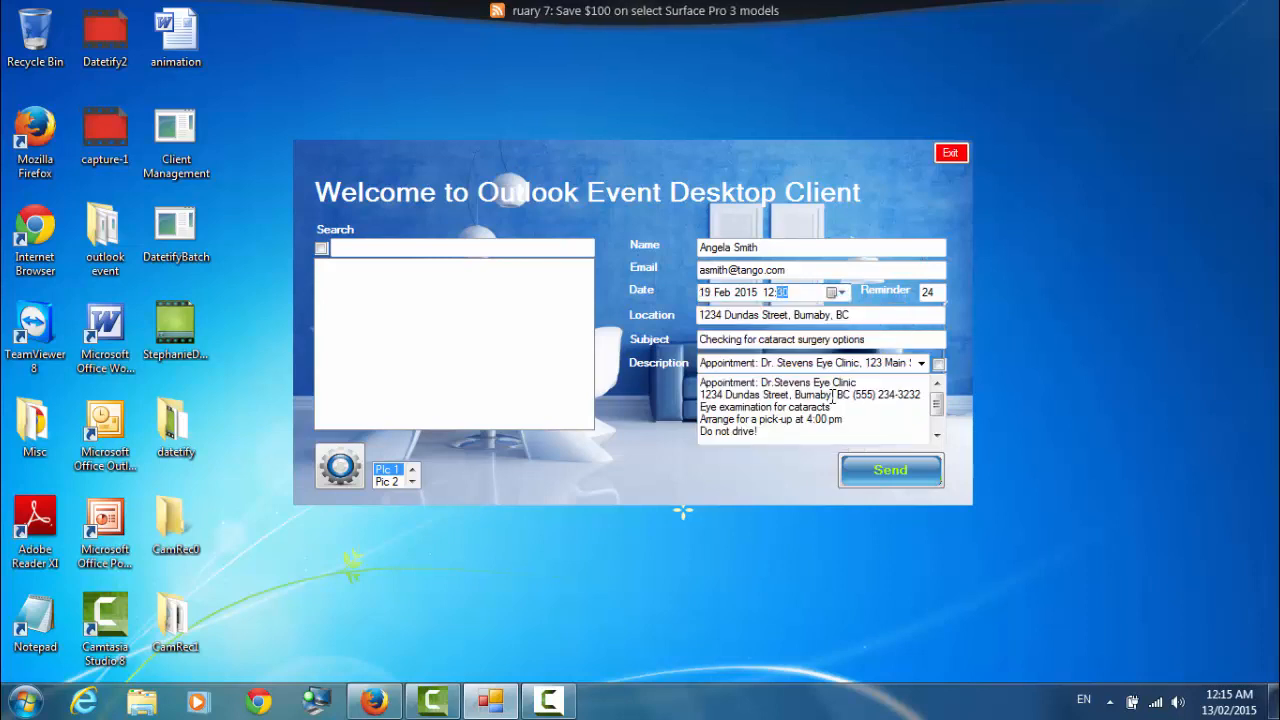
left_click(772, 294)
key("Down")
left_click(782, 294)
type("45")
left_click(929, 292)
double_click(929, 292)
type("48")
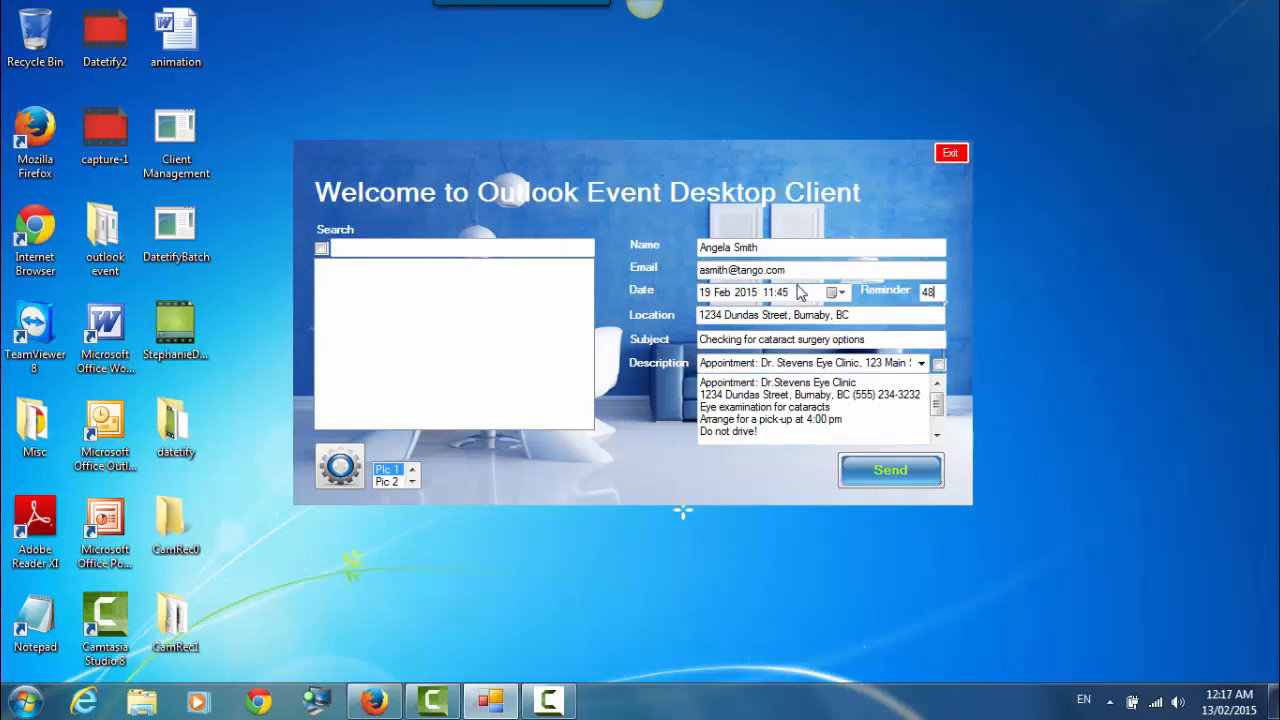
left_click_drag(764, 247, 698, 249)
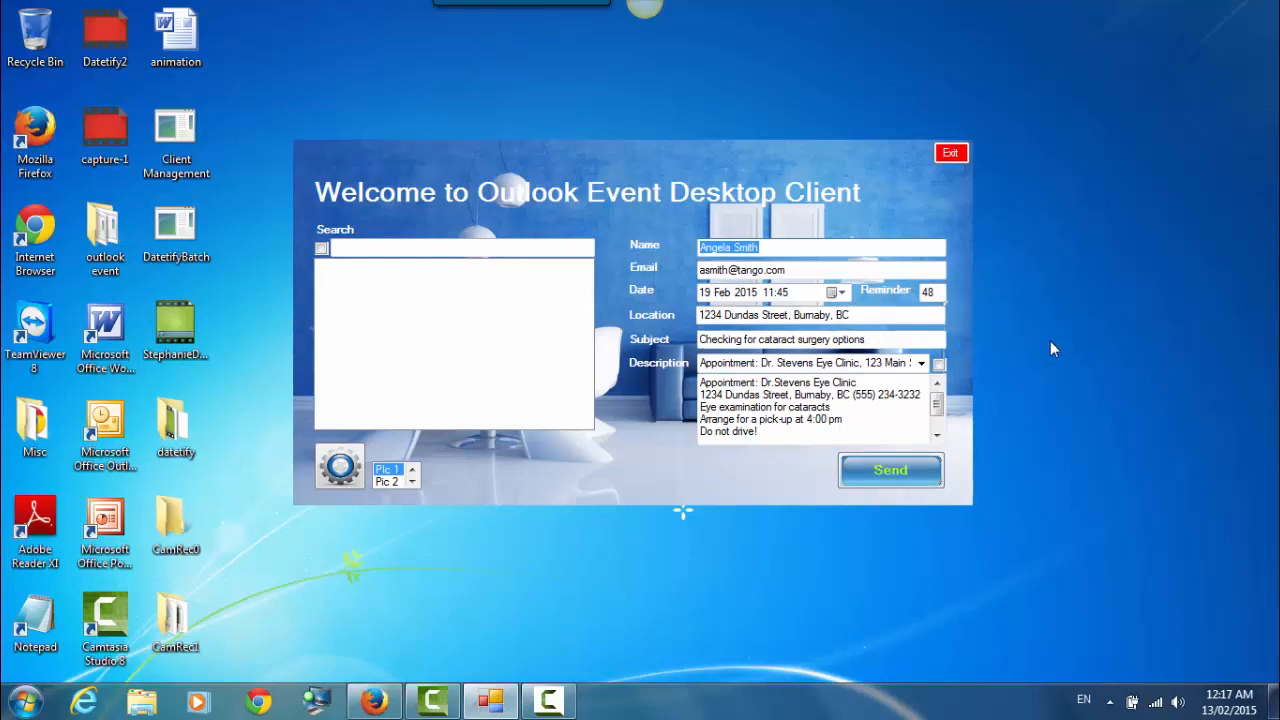
key("BackSpace")
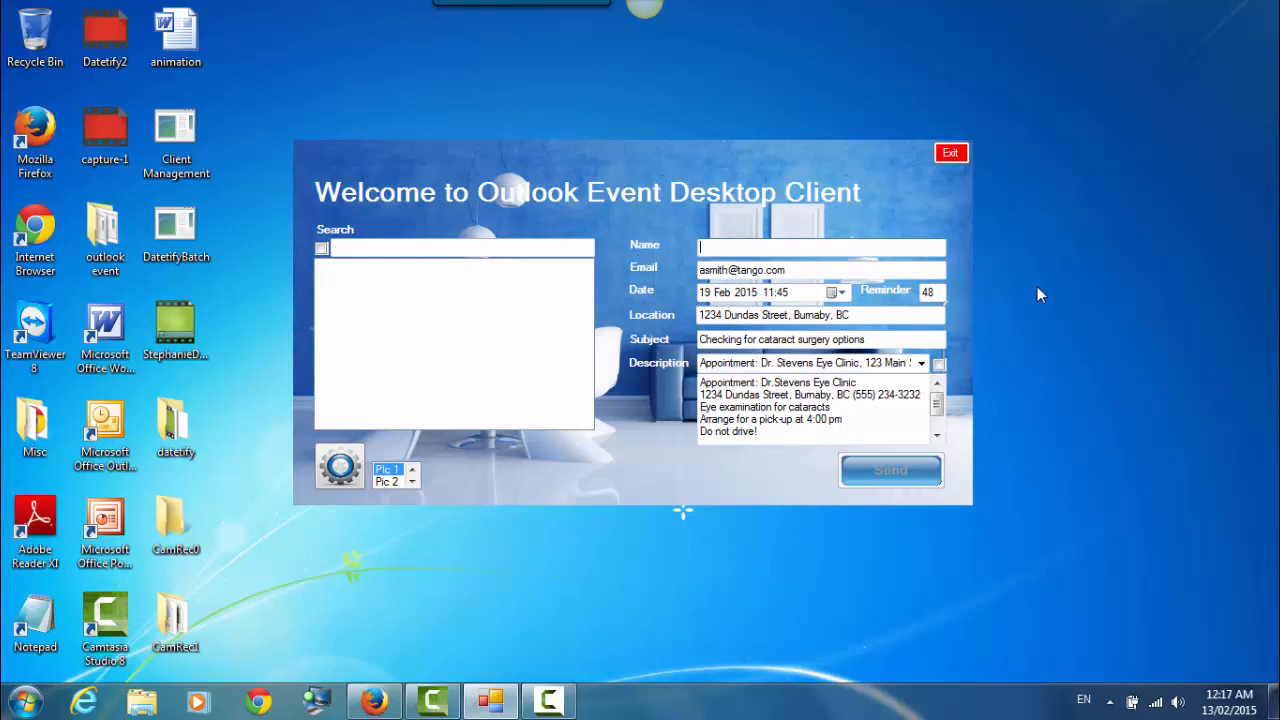
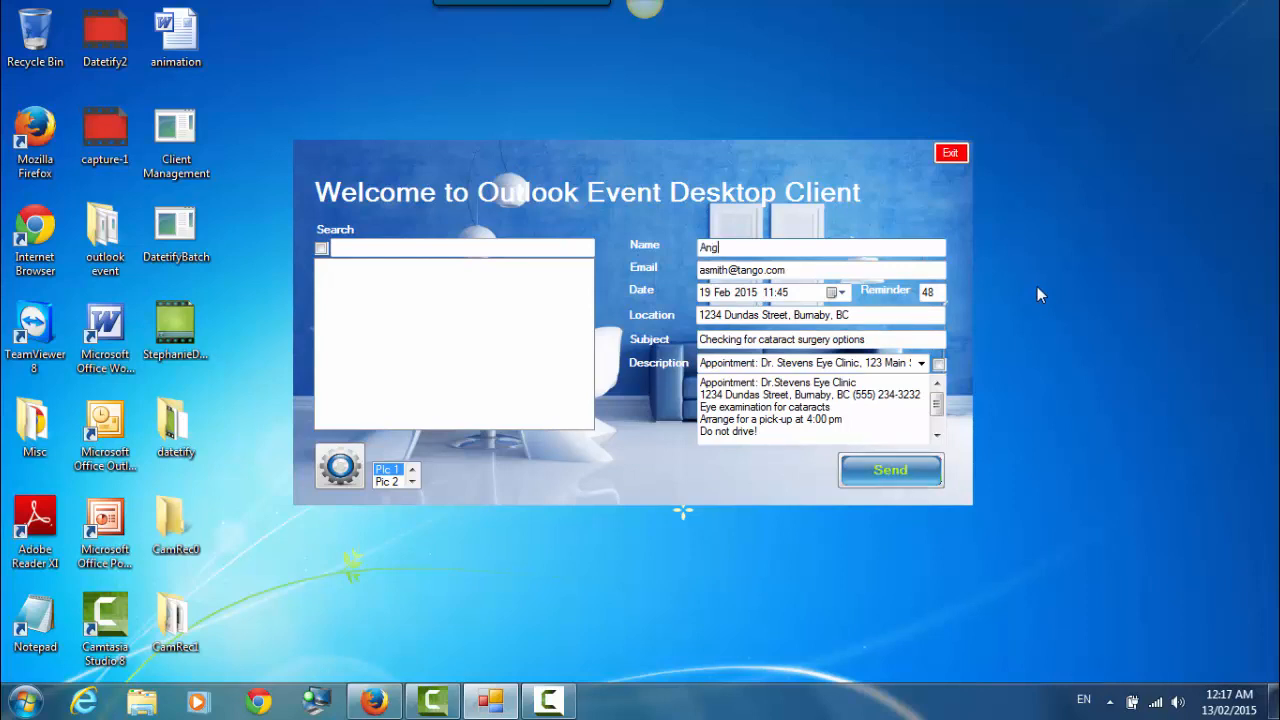
- Type the patient's full name into the Name field
left_click(339, 467)
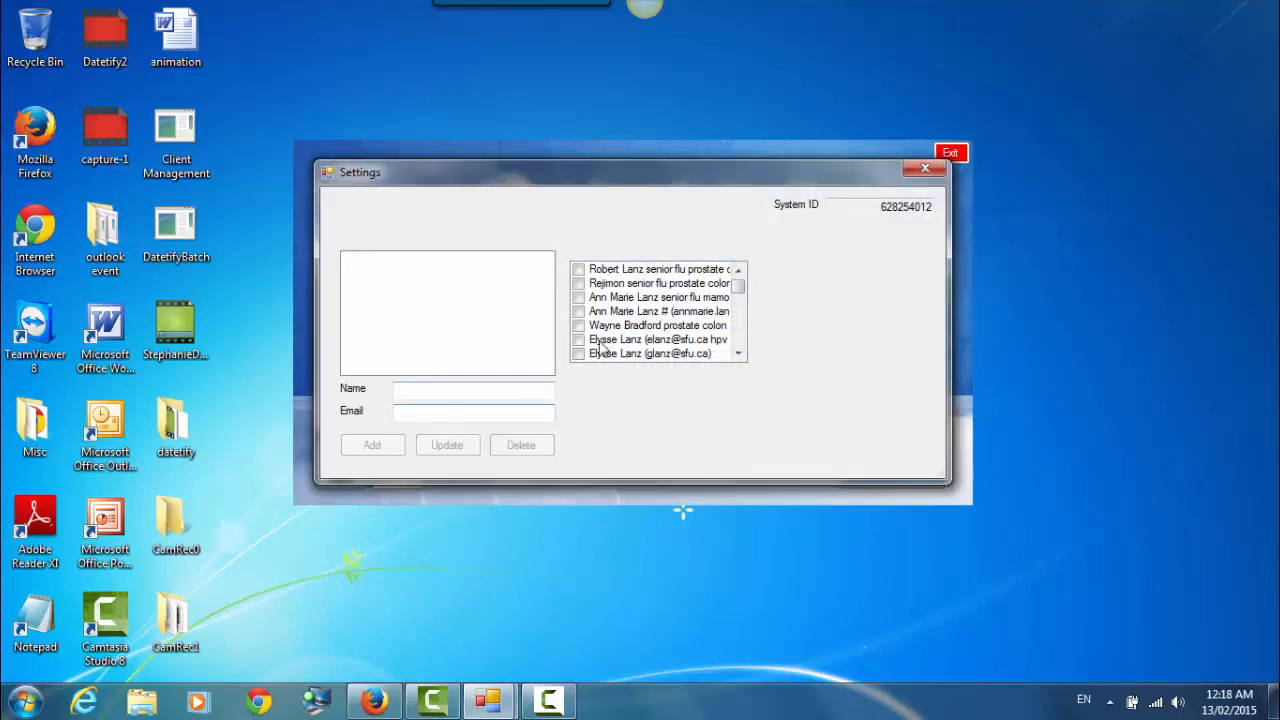
left_click_drag(740, 290, 702, 373)
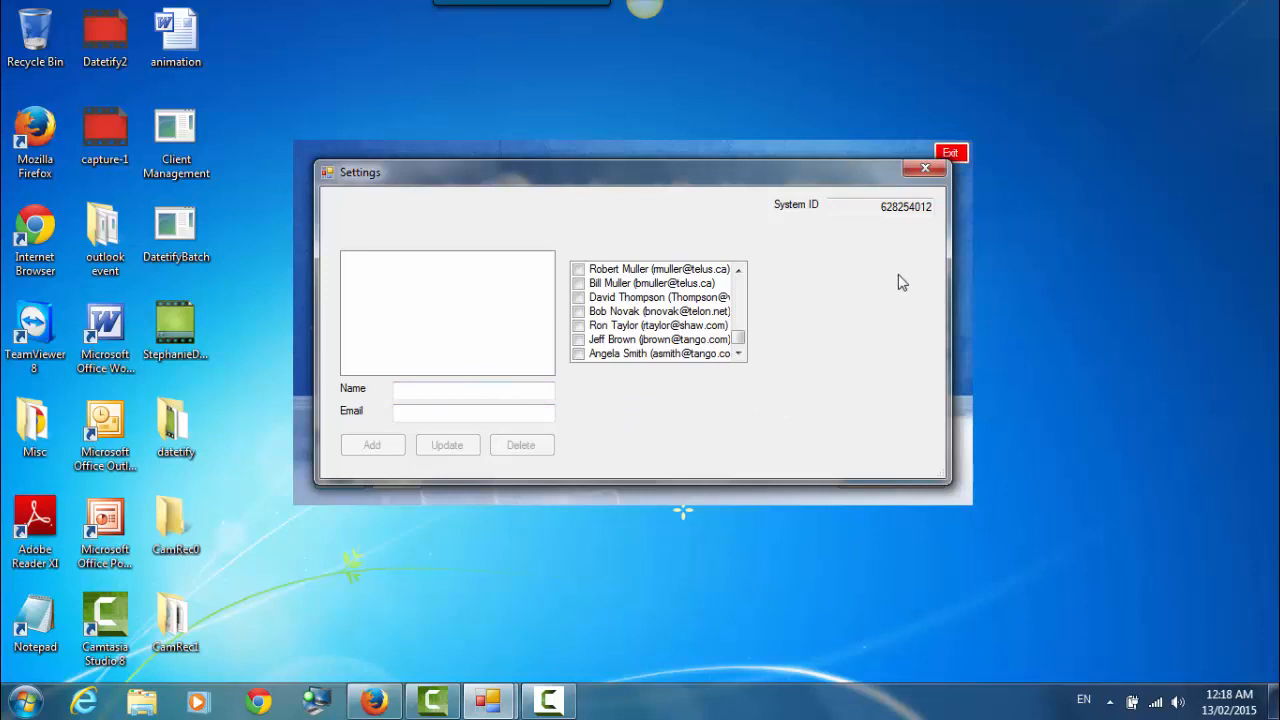
left_click(926, 169)
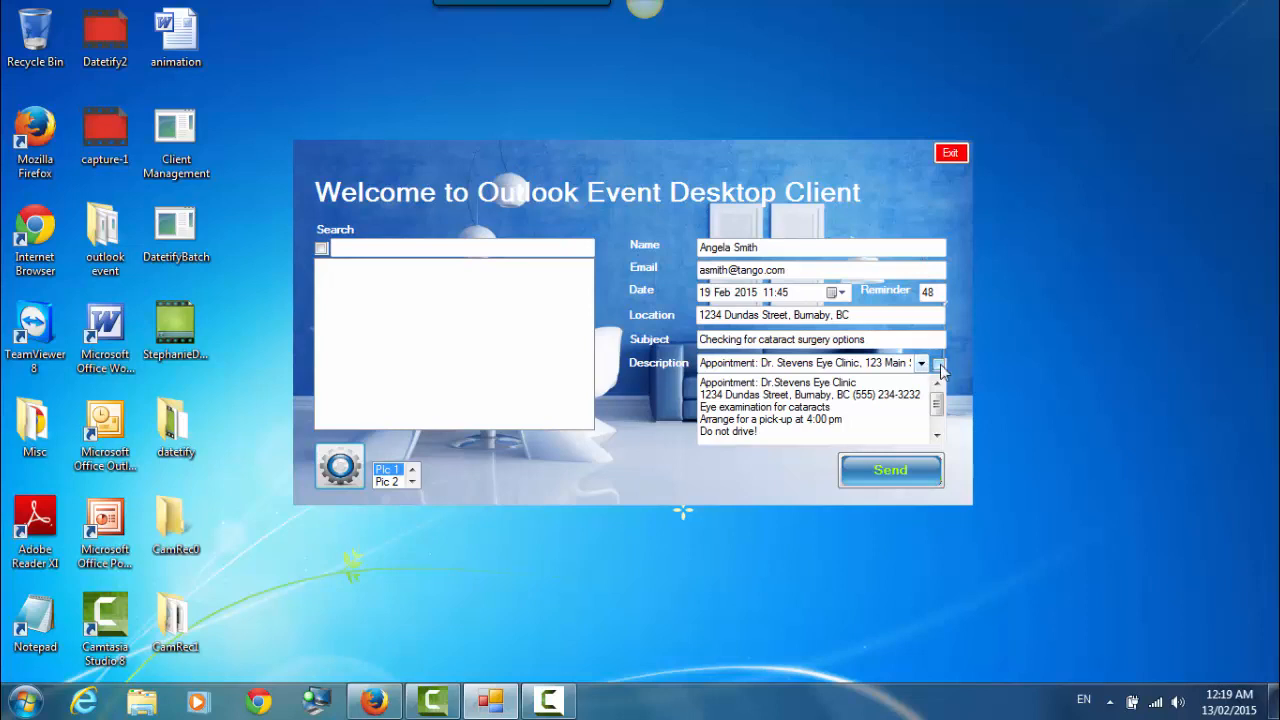
- Apply the saved VGH Cadio-testing Centre description and select the old subject text
left_click(939, 364)
left_click(921, 364)
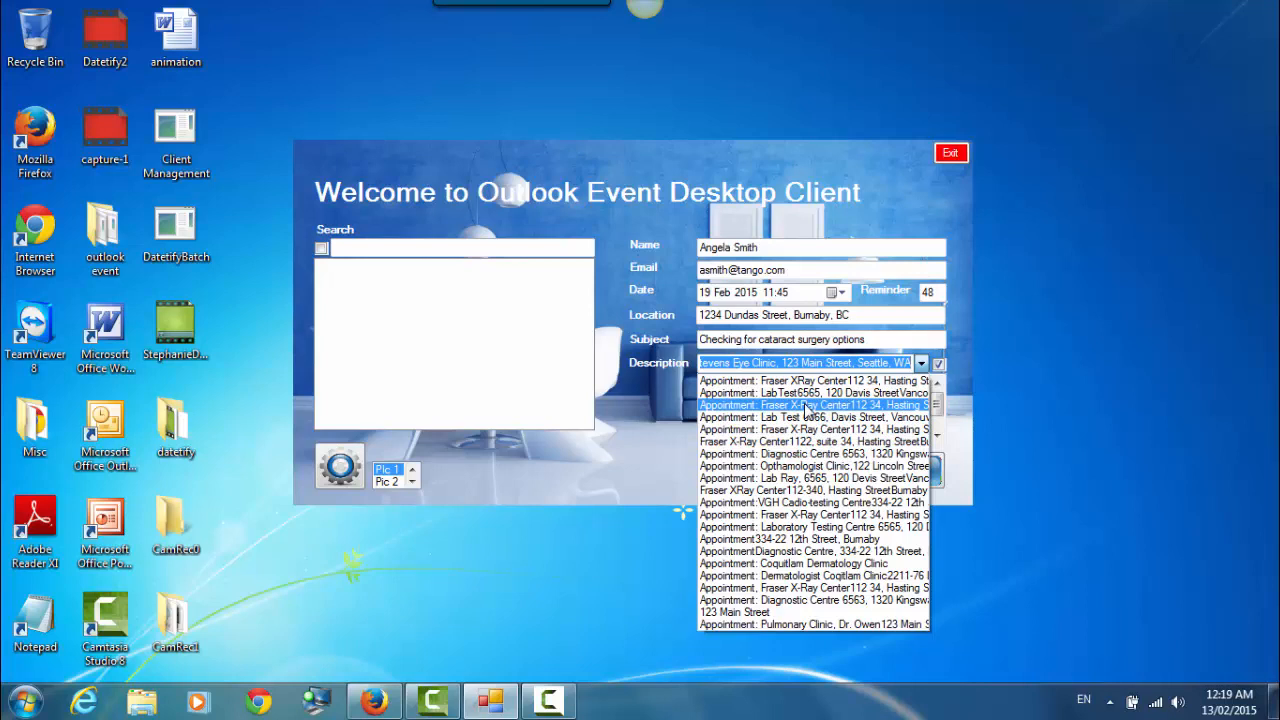
left_click(807, 504)
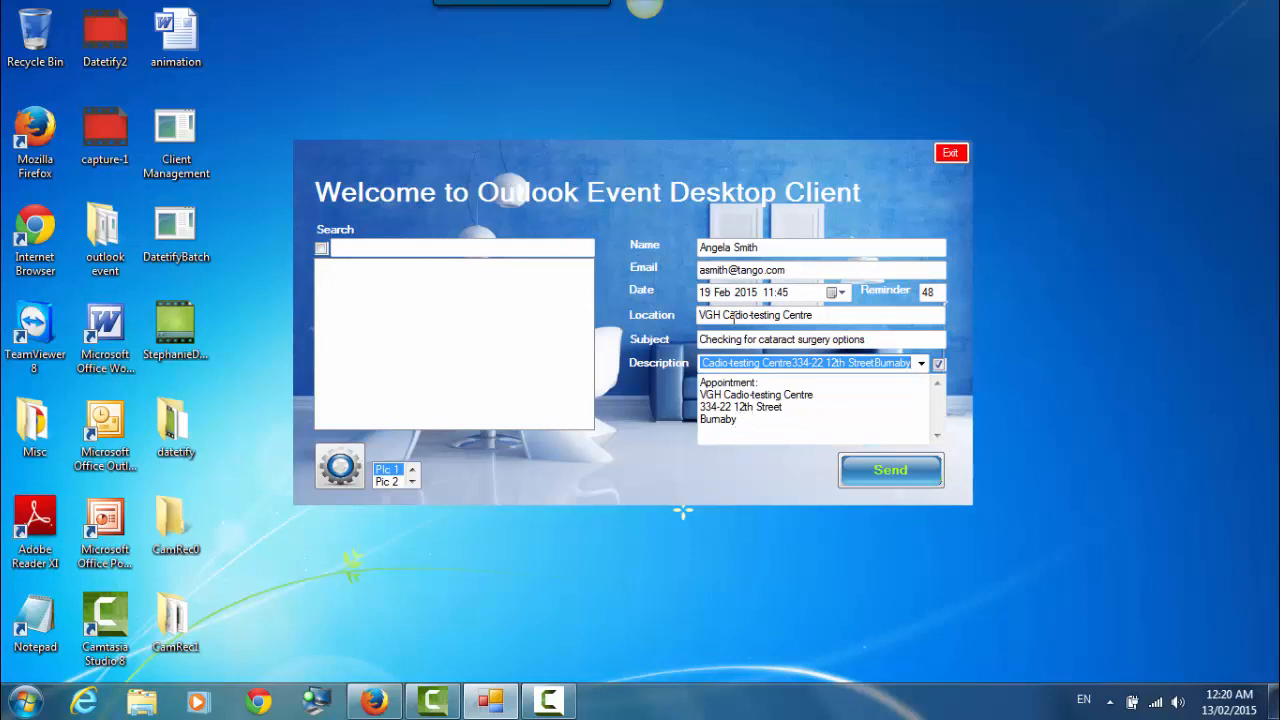
left_click(876, 341)
left_click_drag(876, 341, 687, 355)
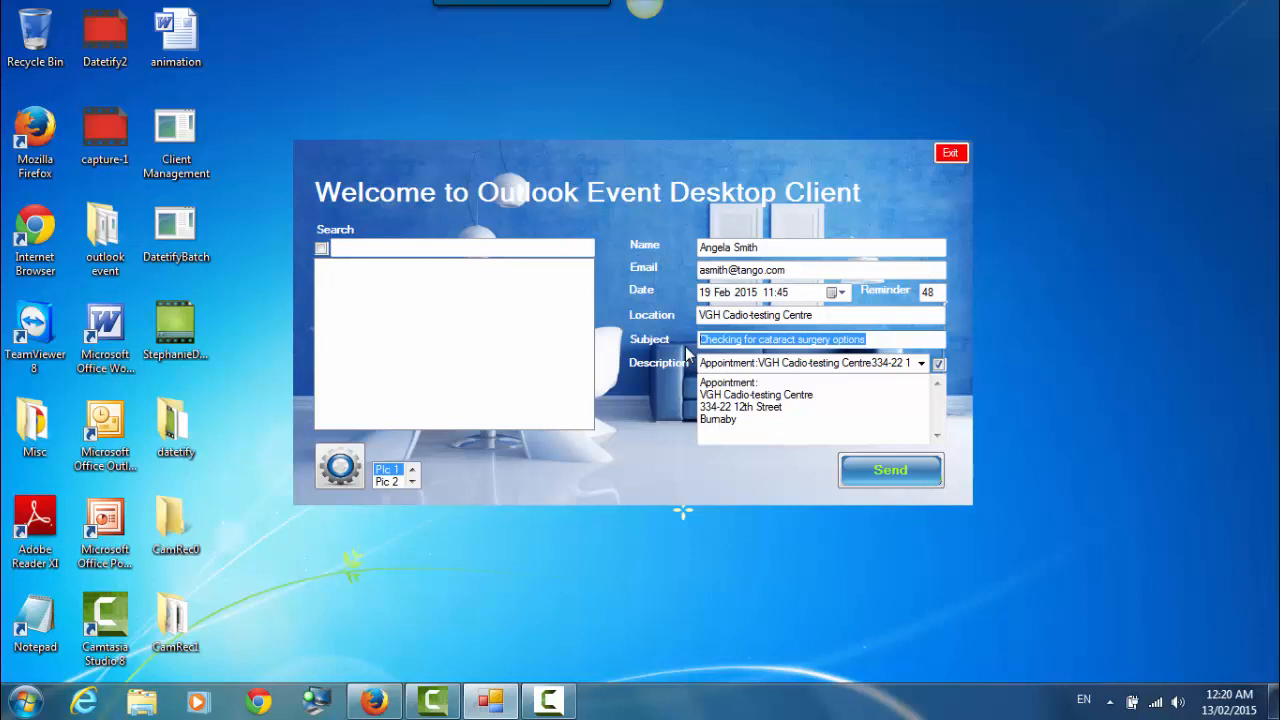
- Change the subject to 'Checking for heart attack factors'
type("C")
type("he")
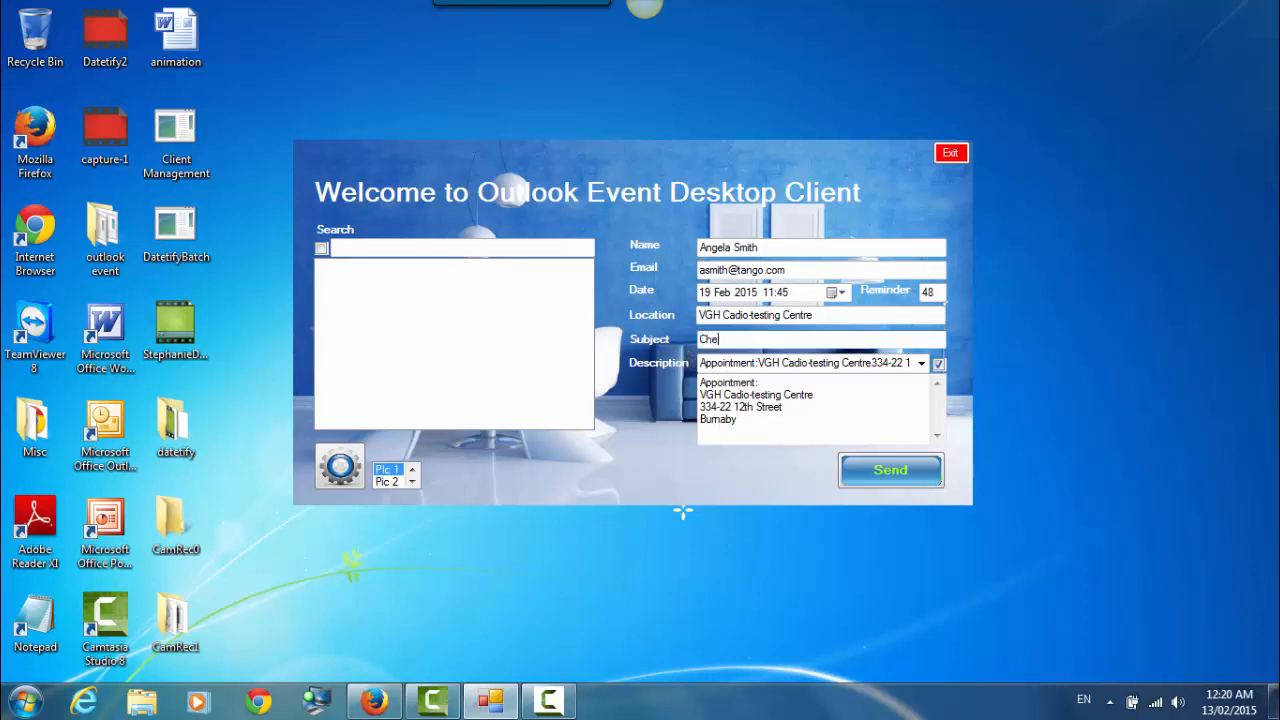
type("cking for heart attack factors")
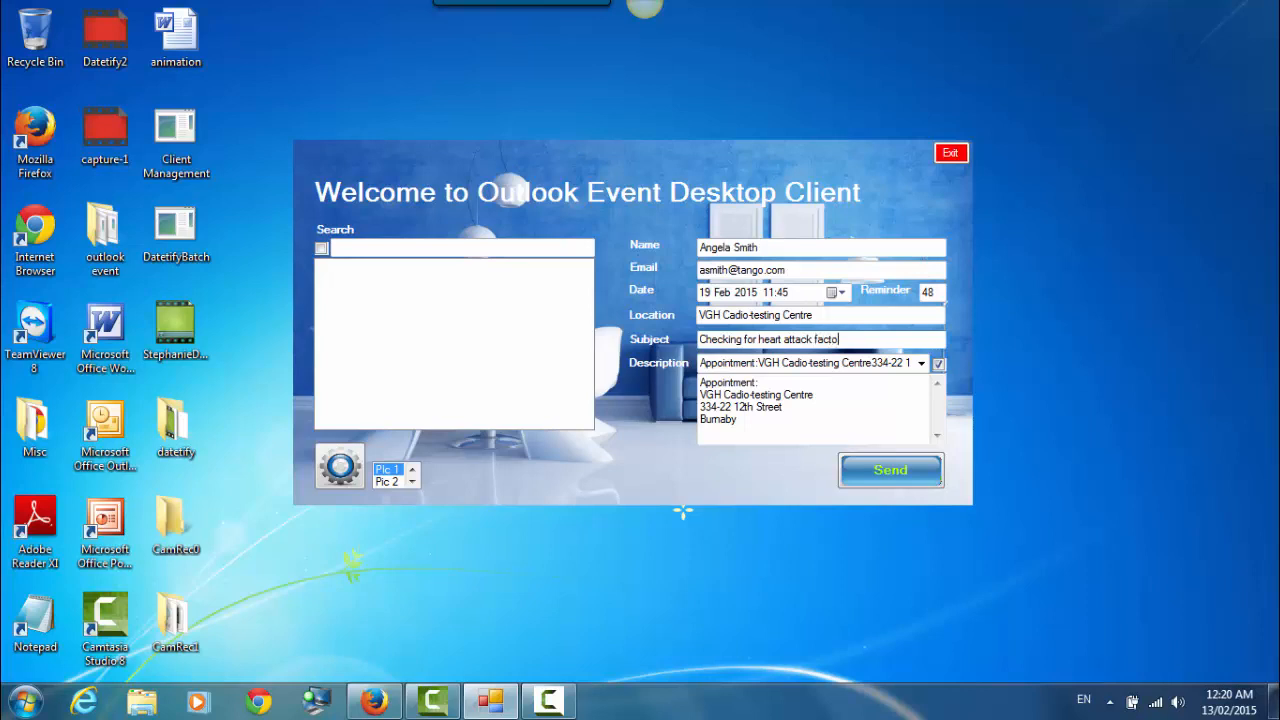
- Add the note 'arrange for pickup.' after Burnaby in the description
left_click(741, 420)
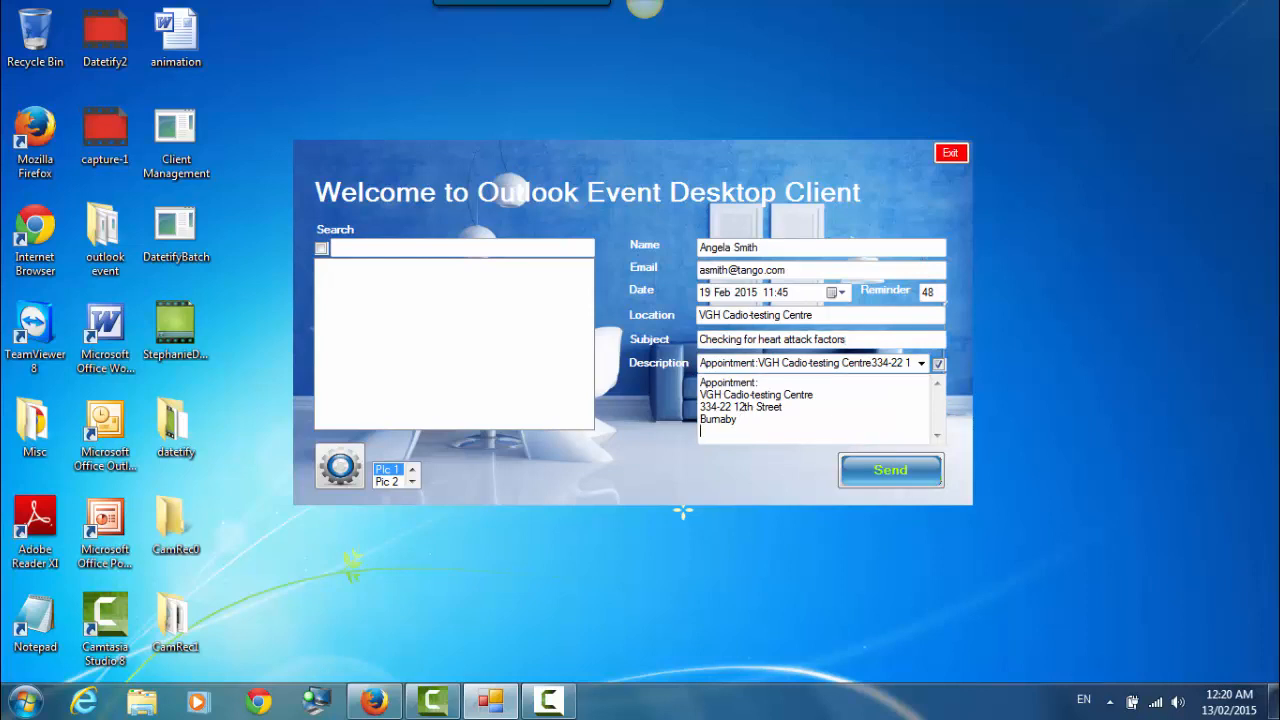
type("arrange ")
type("fpr")
key("BackSpace")
key("BackSpace")
key("BackSpace")
key("BackSpace")
type("for pickup.")
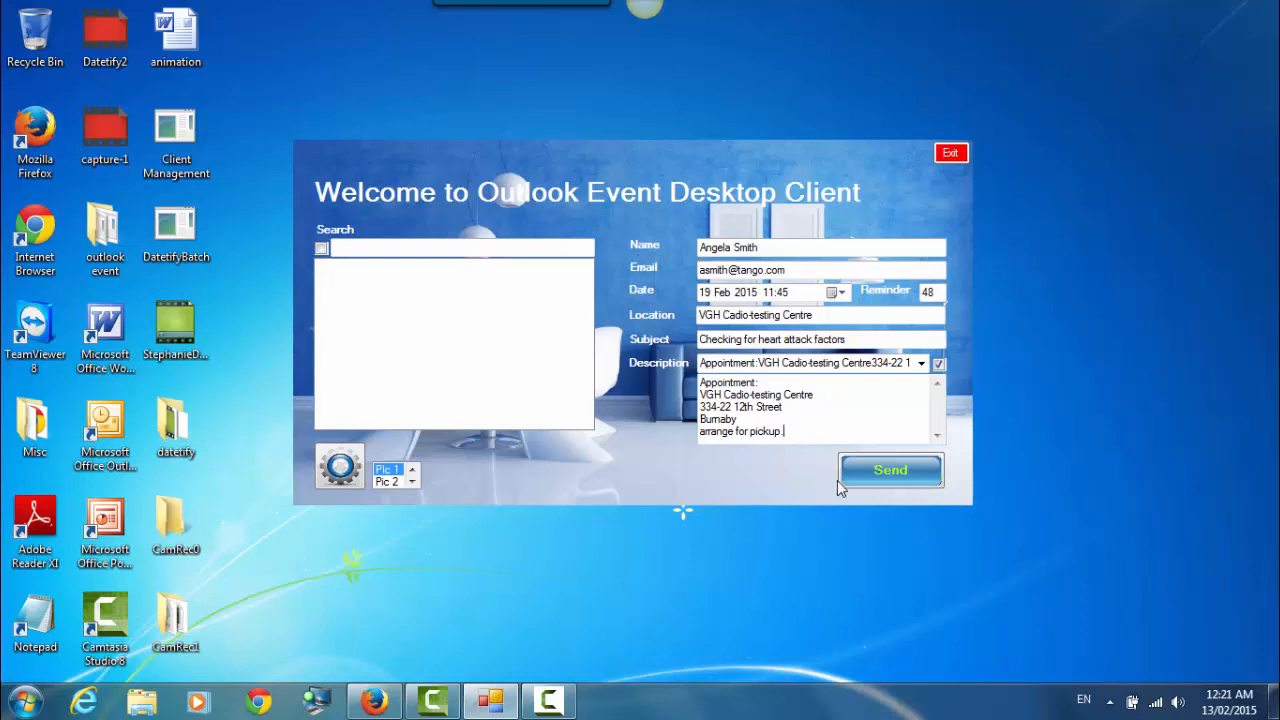
- Stop the screen recording and bring up the client's Settings window
left_click(550, 703)
left_click(1036, 605)
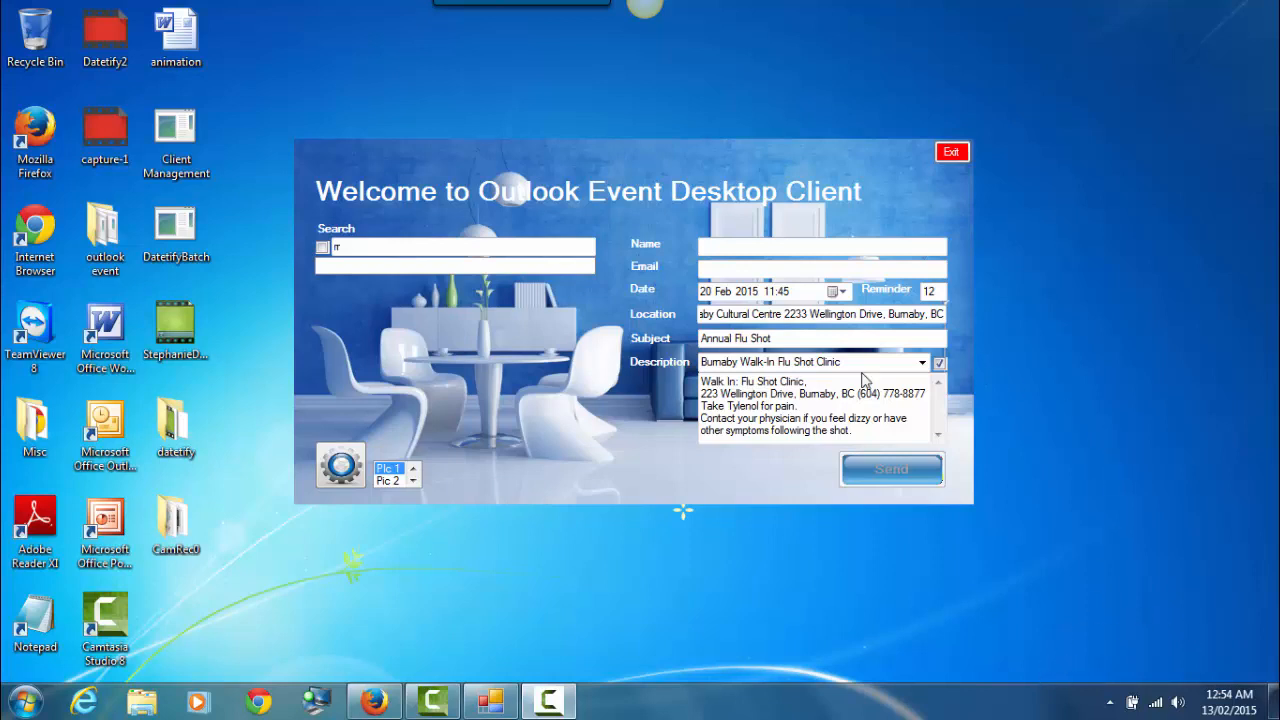
left_click(341, 466)
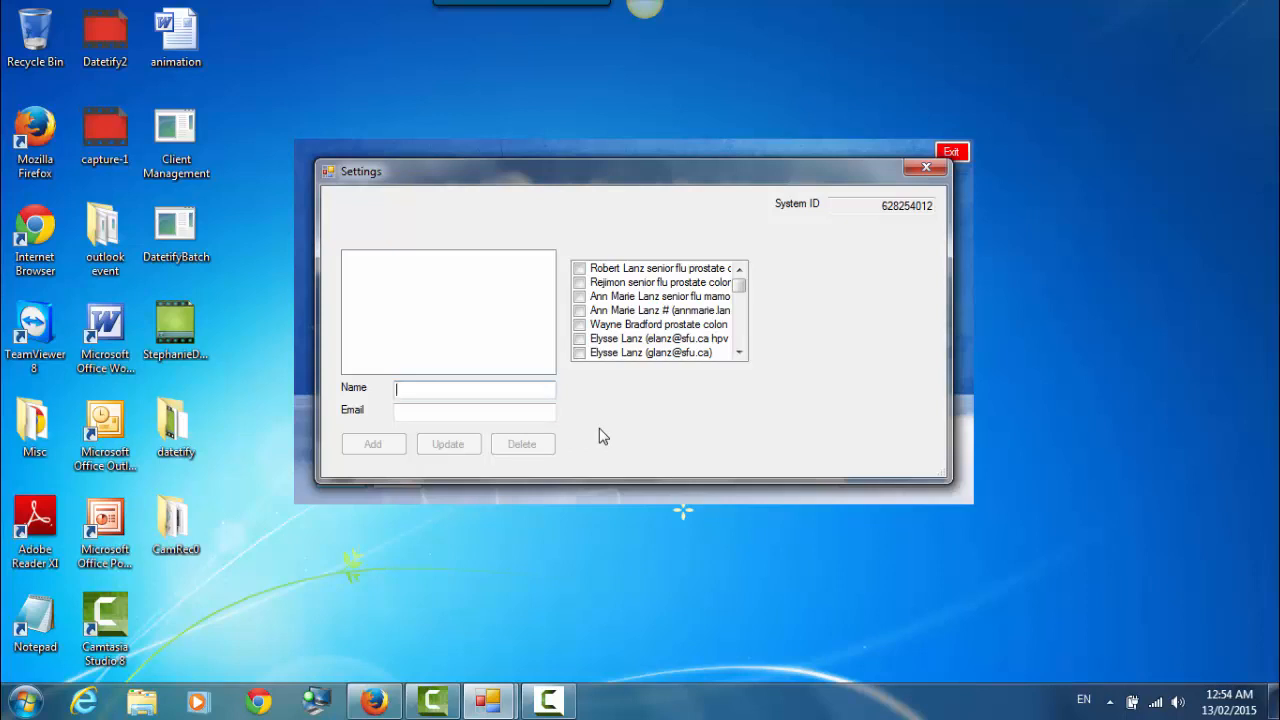
- Add a new correspondent with their first name, last name and e-mail address, and confirm the addition
left_click(405, 411)
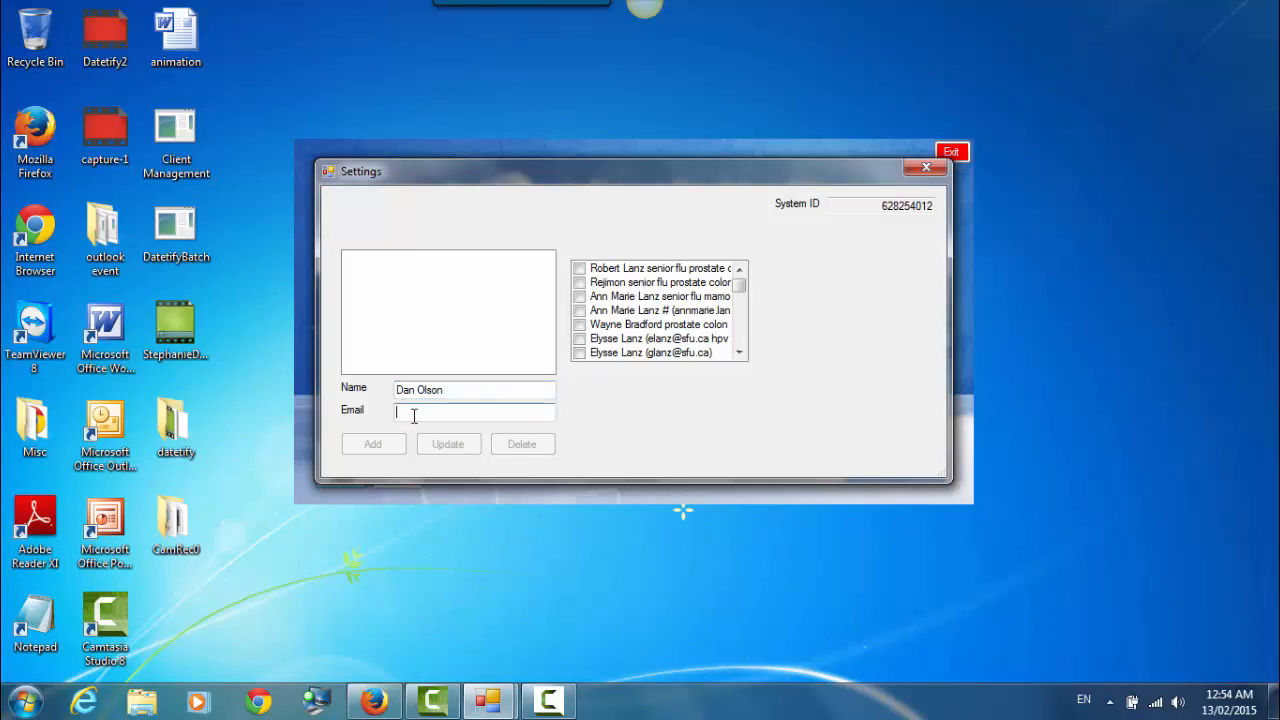
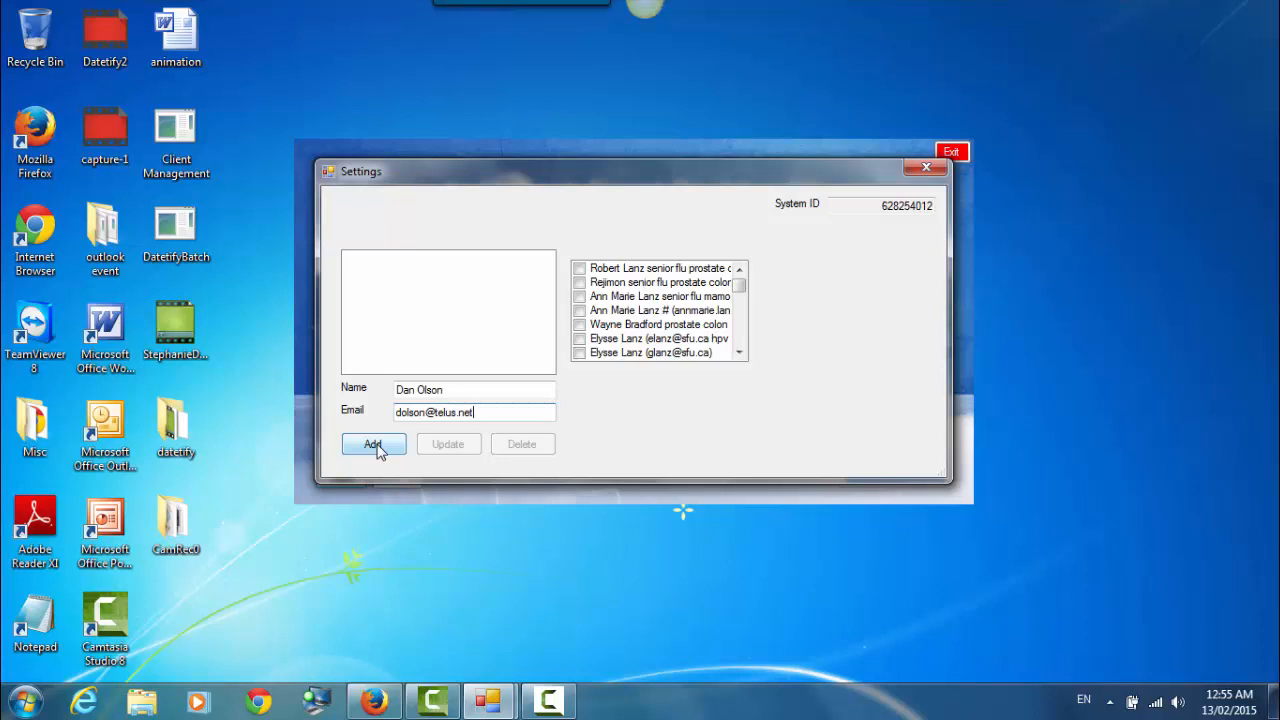
left_click(376, 446)
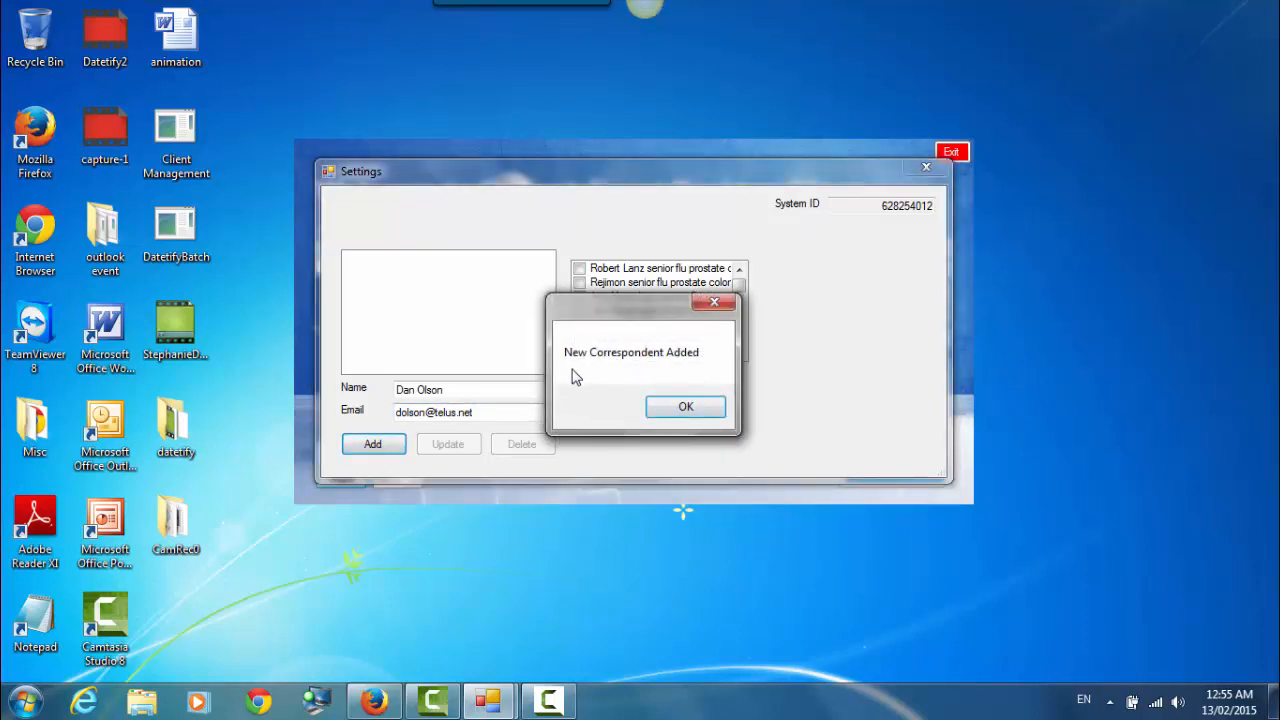
left_click(690, 408)
scroll(742, 328, "down", 2)
scroll(742, 328, "down", 2)
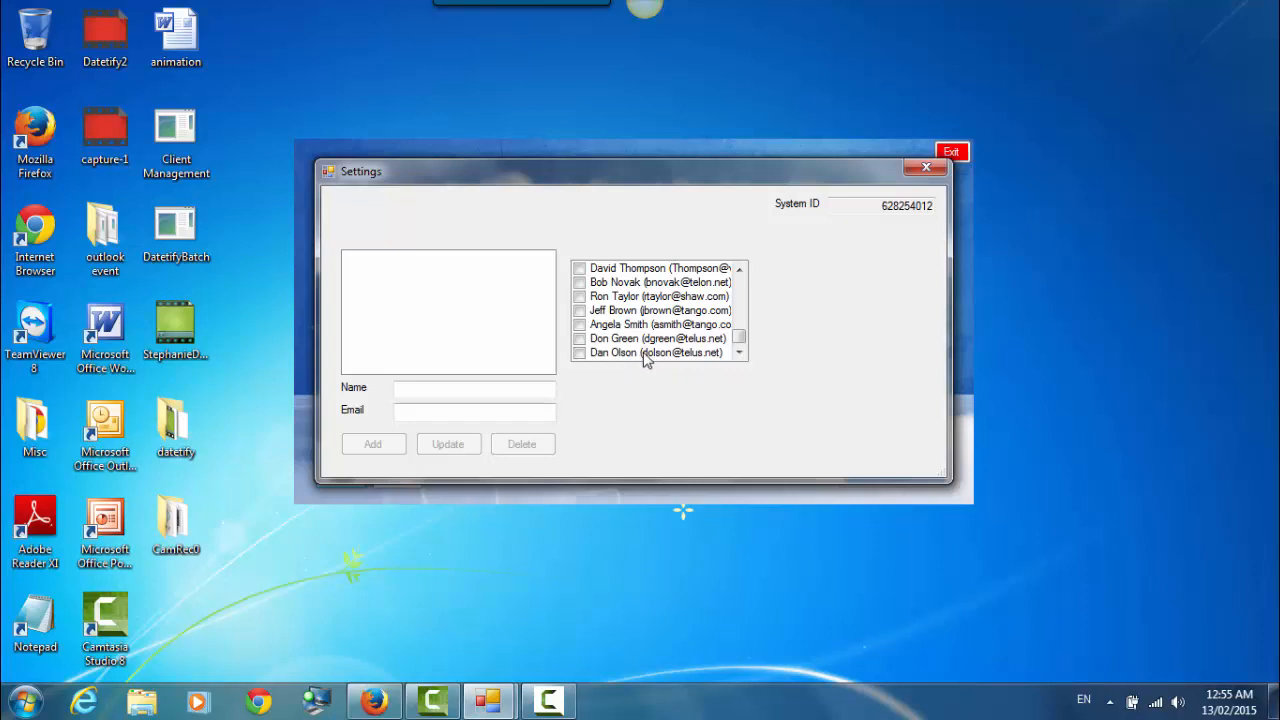
- Append 'flu prostate' to the last contact's e-mail entry and confirm the update
left_click(645, 353)
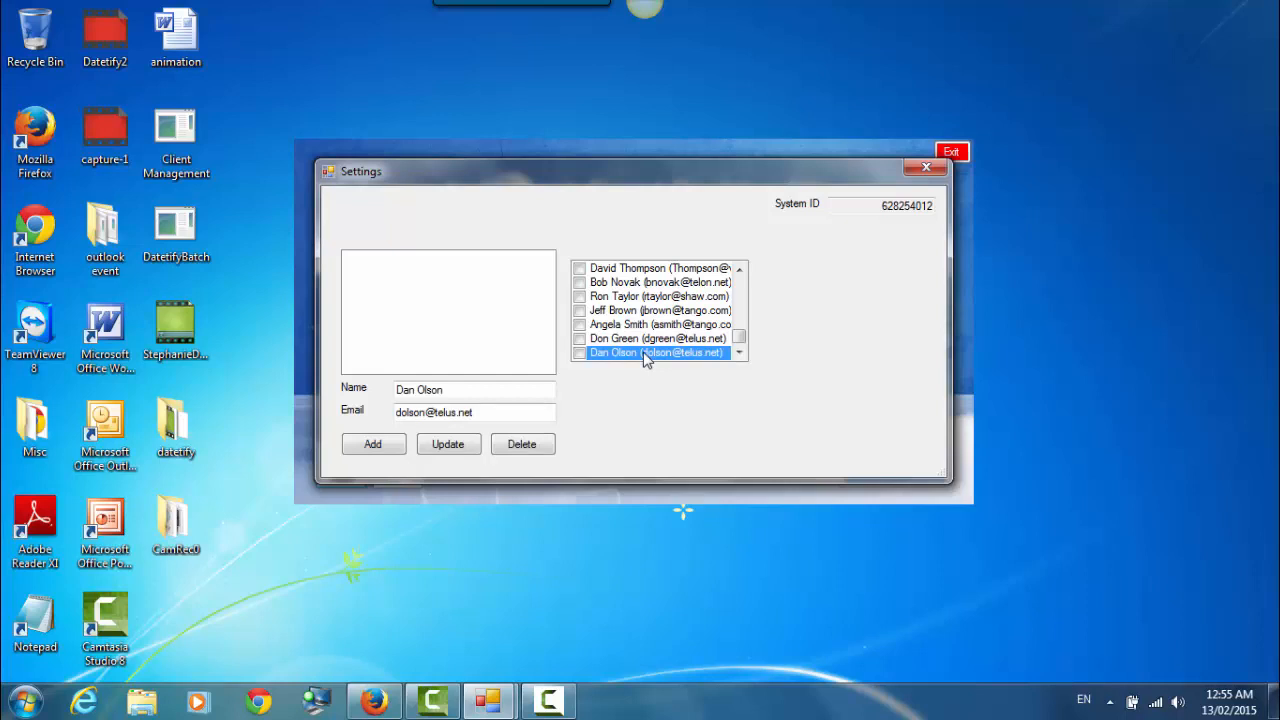
left_click(486, 414)
type("flu prostate")
left_click(462, 448)
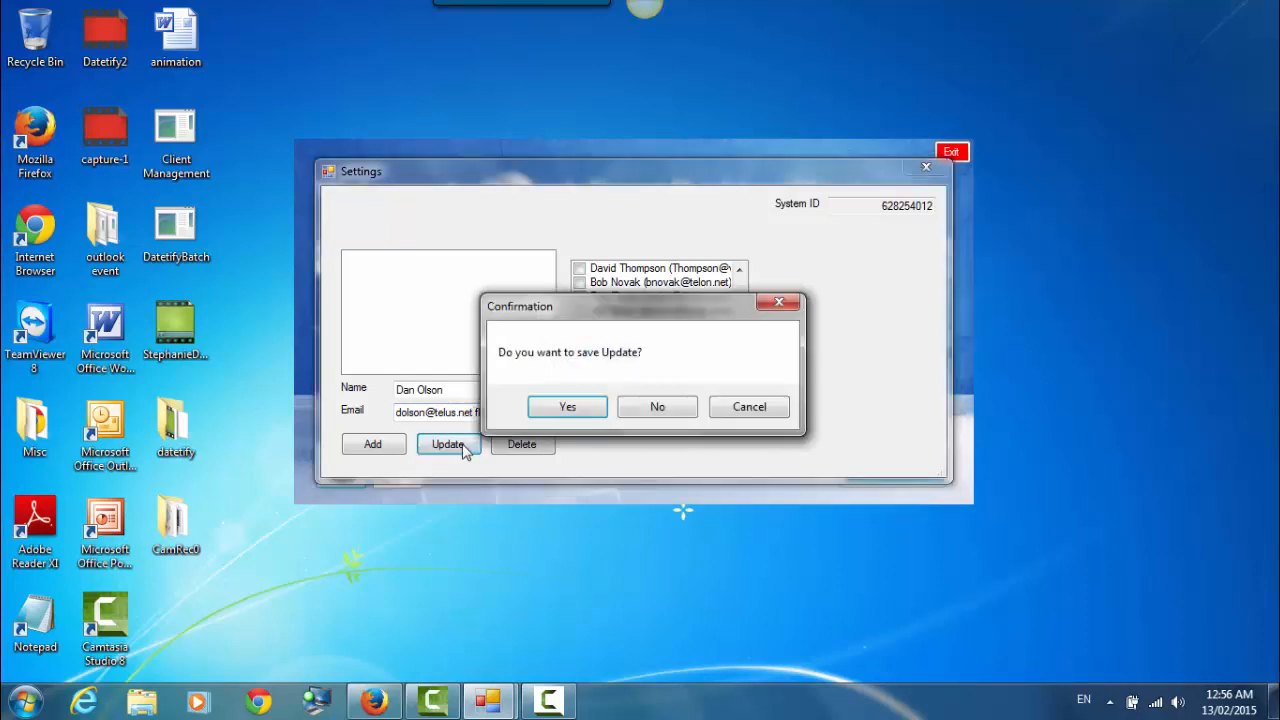
left_click(566, 412)
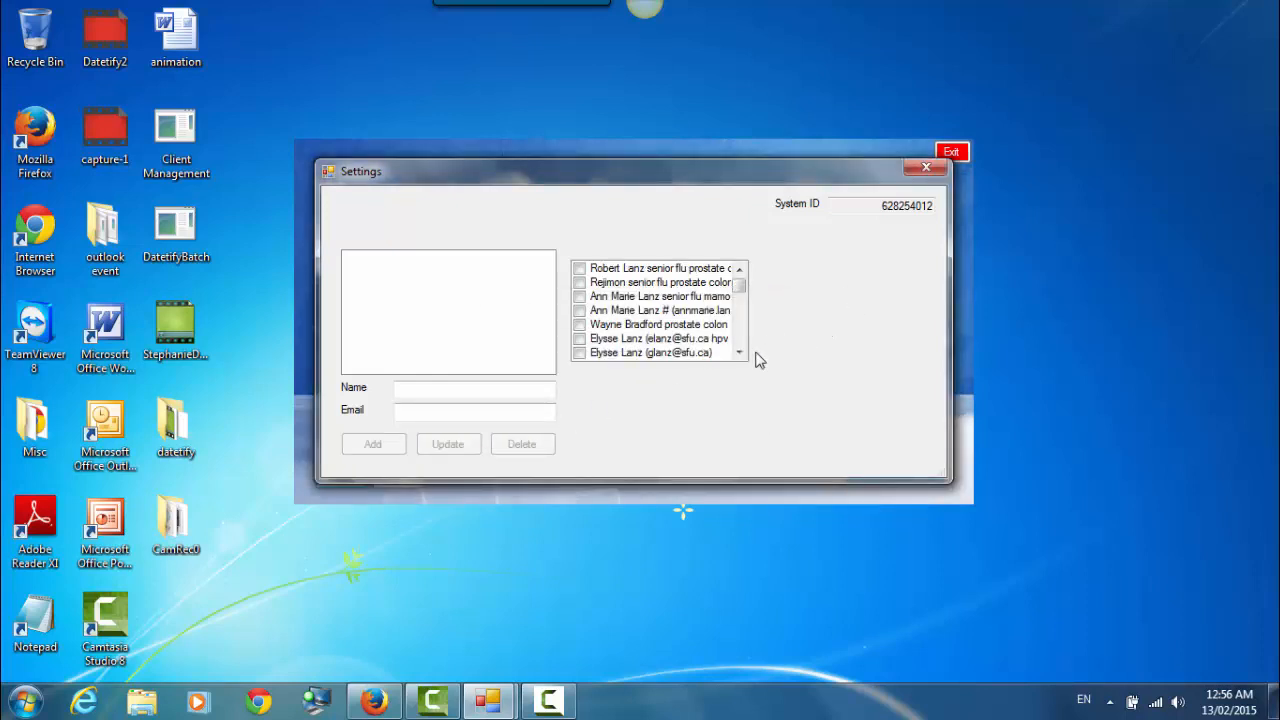
- Reselect the last contact tagged 'flu prostate' and confirm saving its entry again
left_click_drag(740, 287, 741, 340)
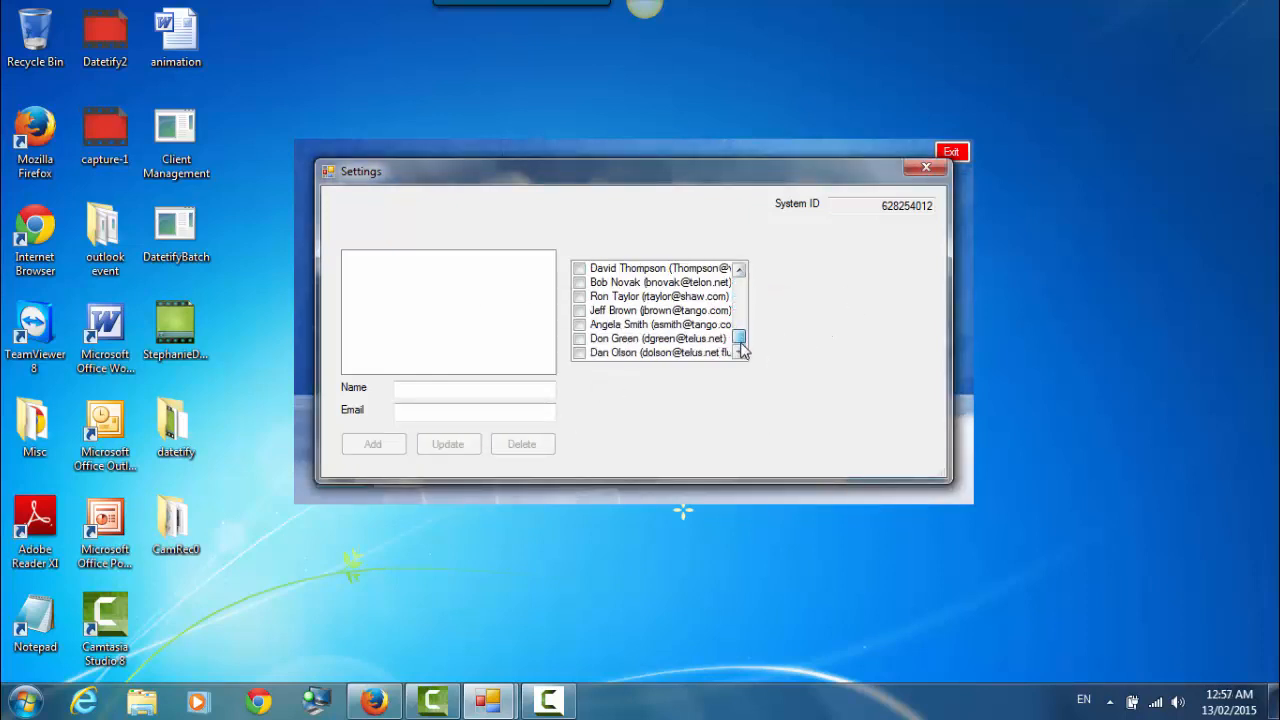
left_click(636, 356)
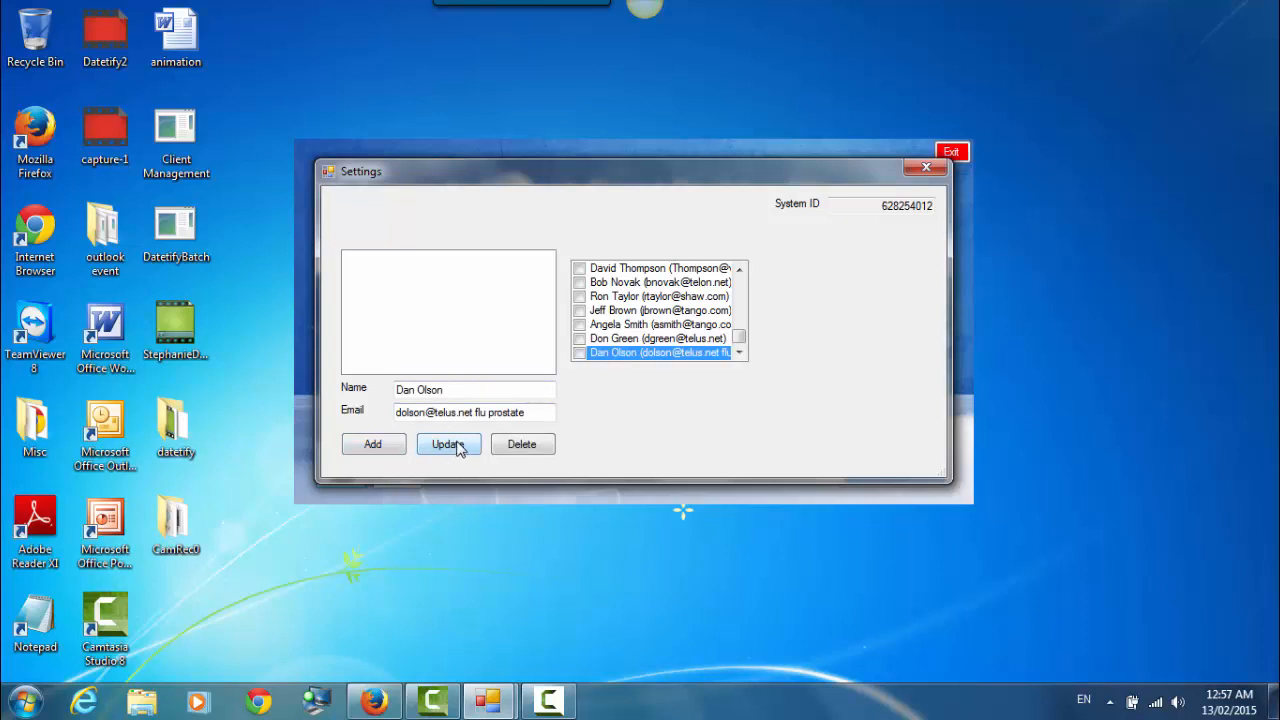
left_click(455, 445)
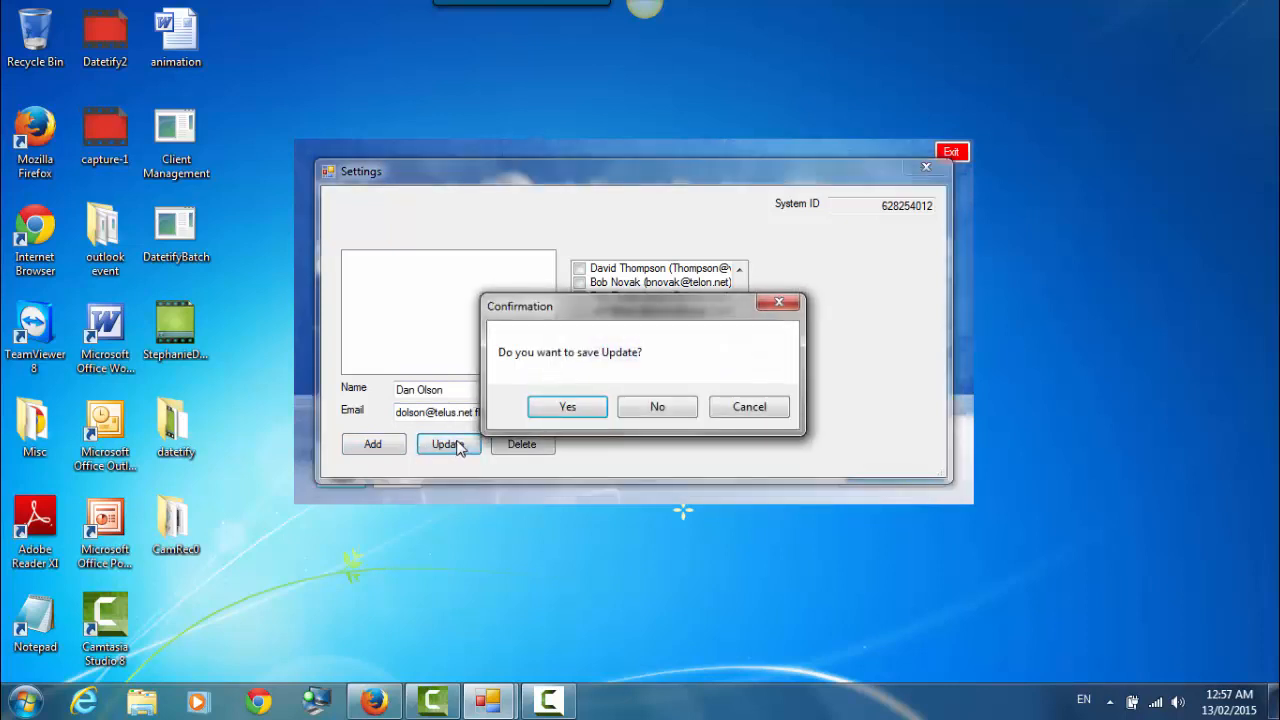
left_click(558, 406)
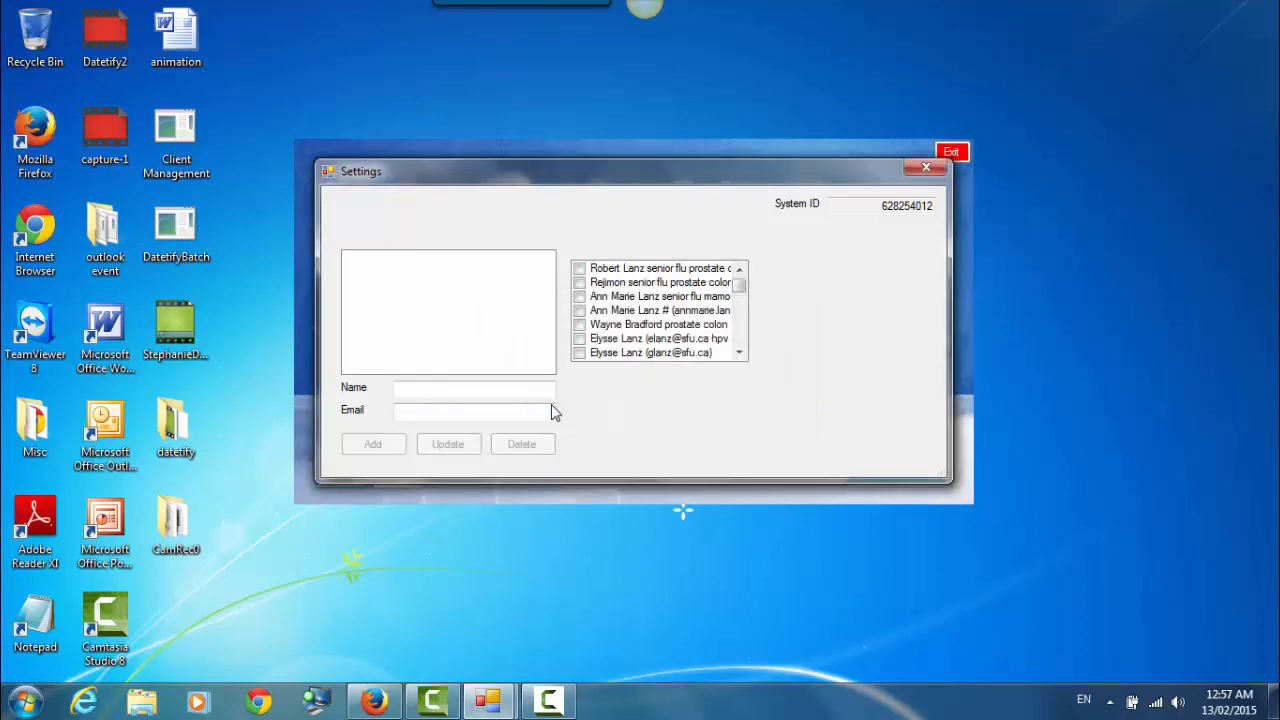
- Close Settings and replace the main form's search term with 'flu' to filter contacts
left_click(926, 170)
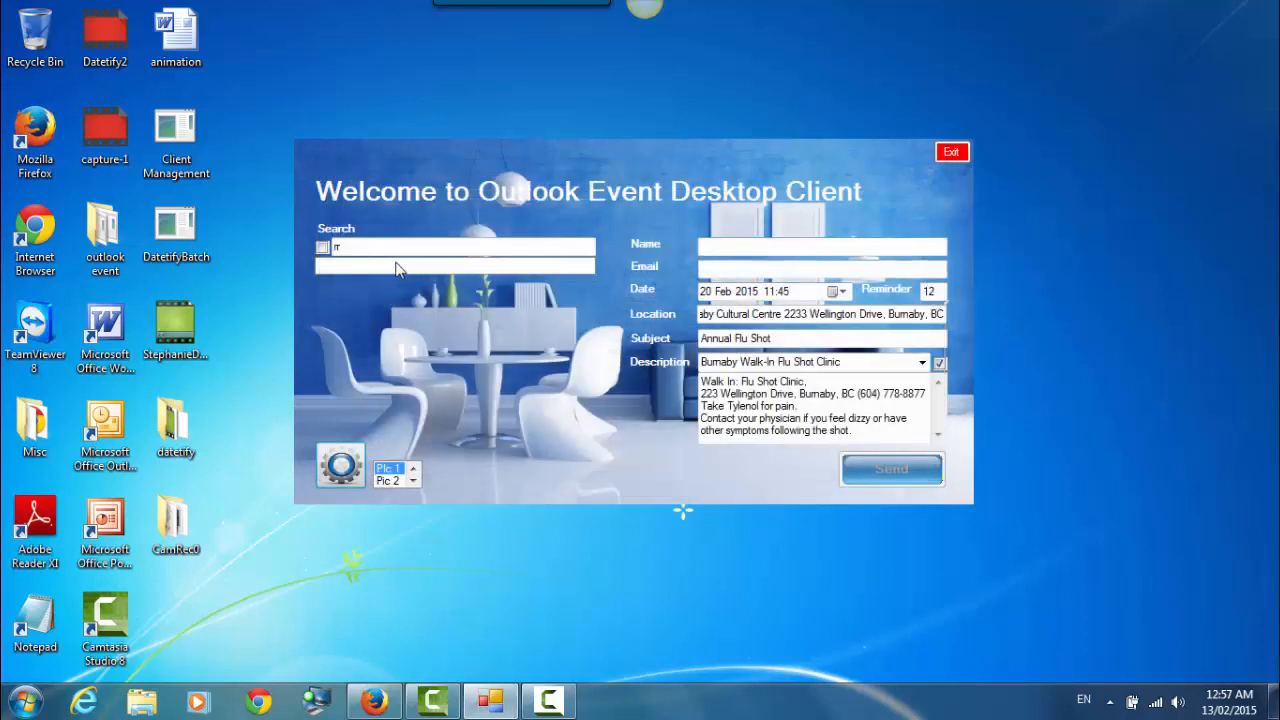
double_click(342, 248)
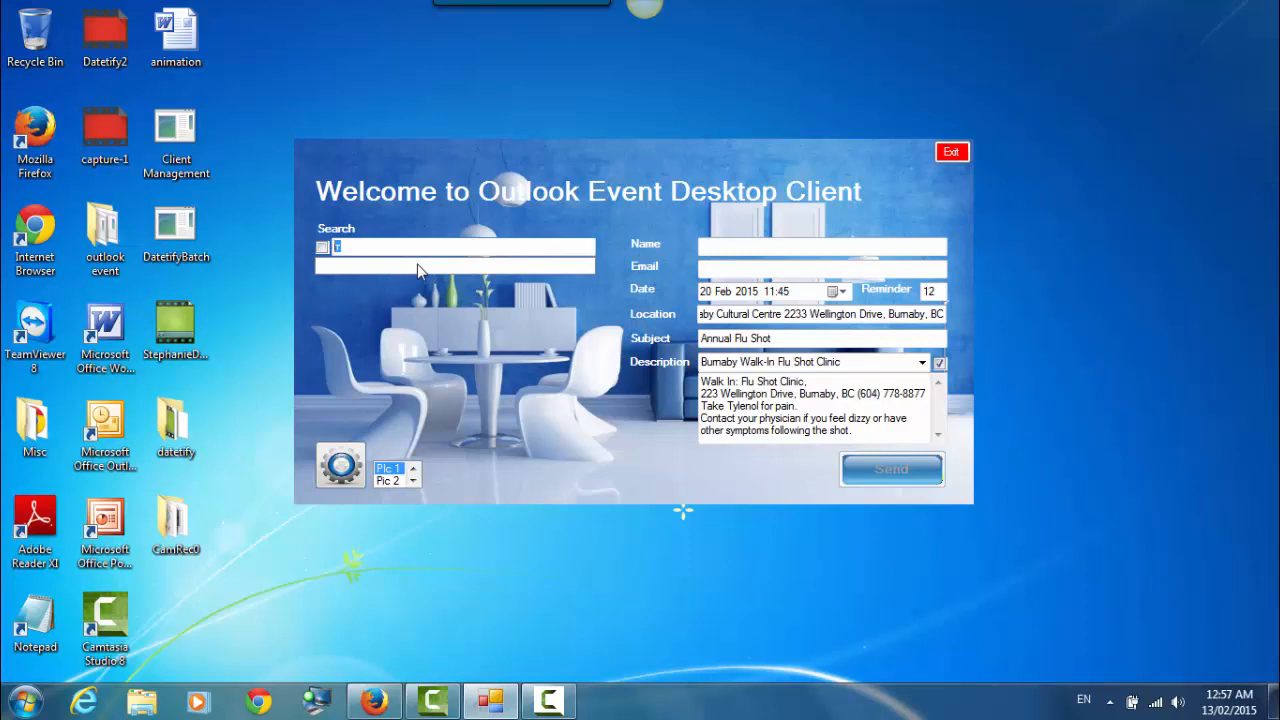
type("flu")
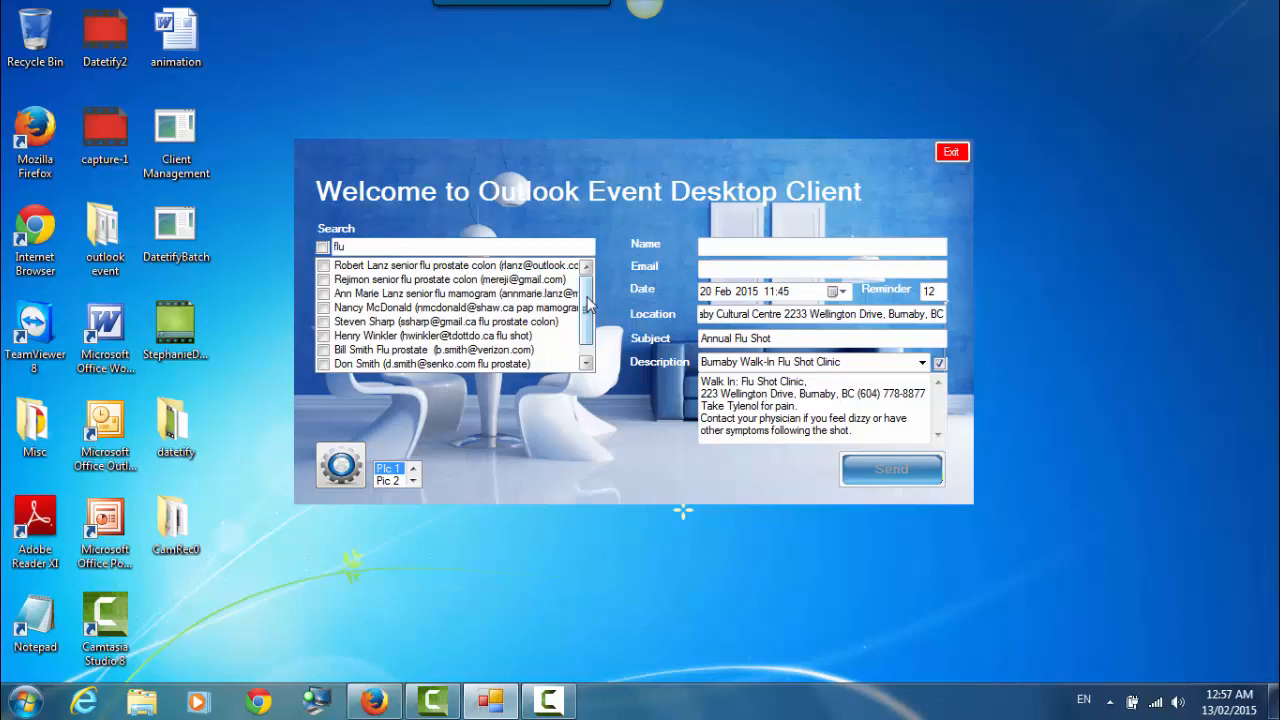
scroll(588, 305, "down", 1)
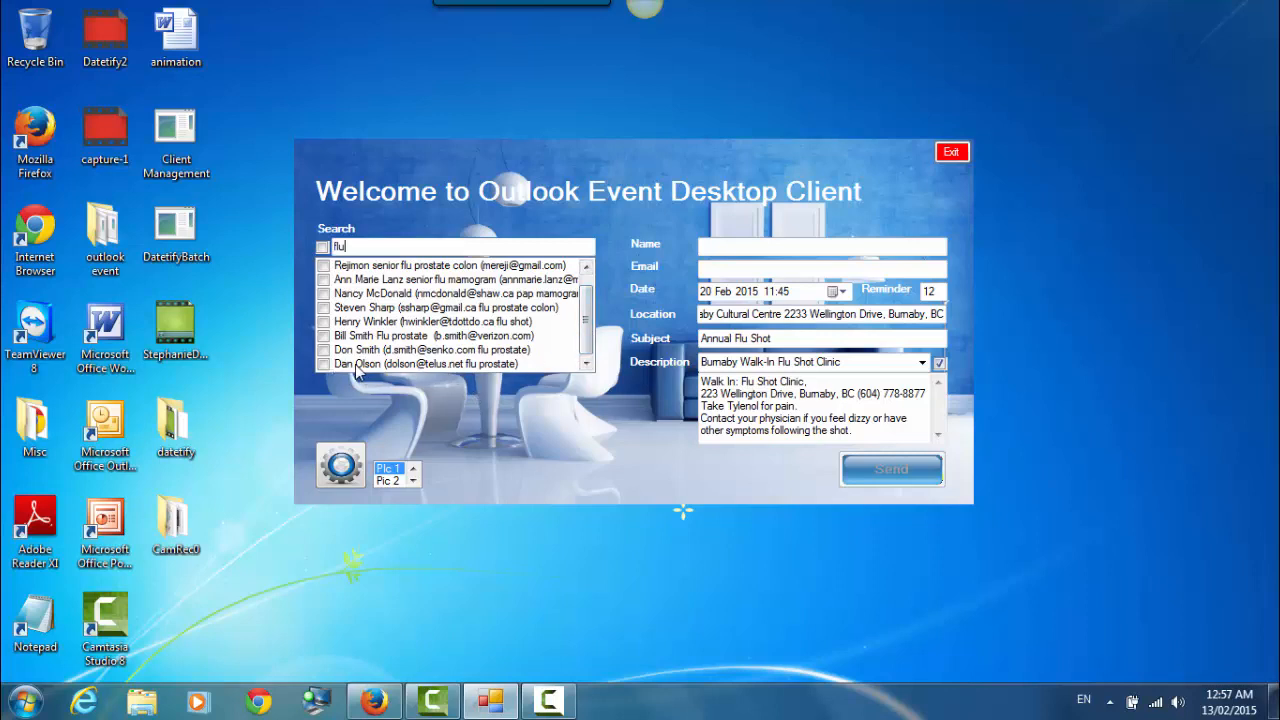
- Tick the select-all box so every flu-matched contact is checked and Name/Email read 'Batch'
left_click(322, 247)
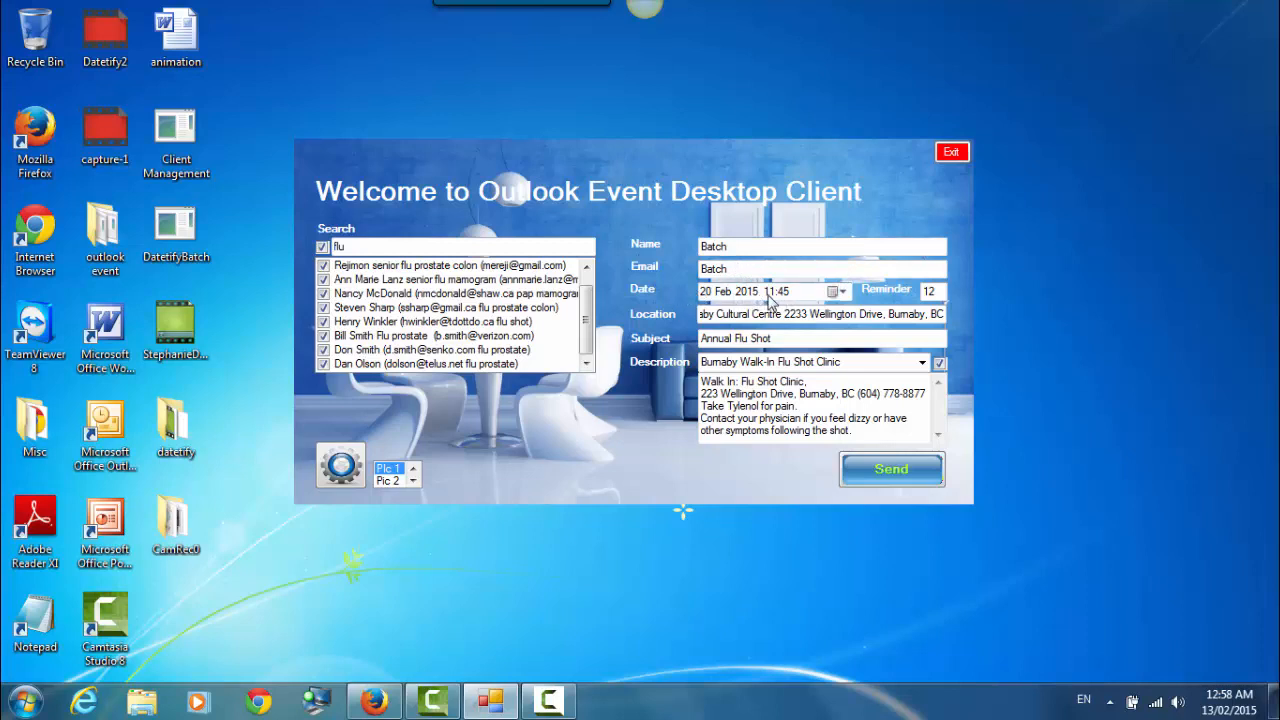
- Pick 25 February in the calendar, set the time to 09:30 and the reminder to 24
left_click(843, 292)
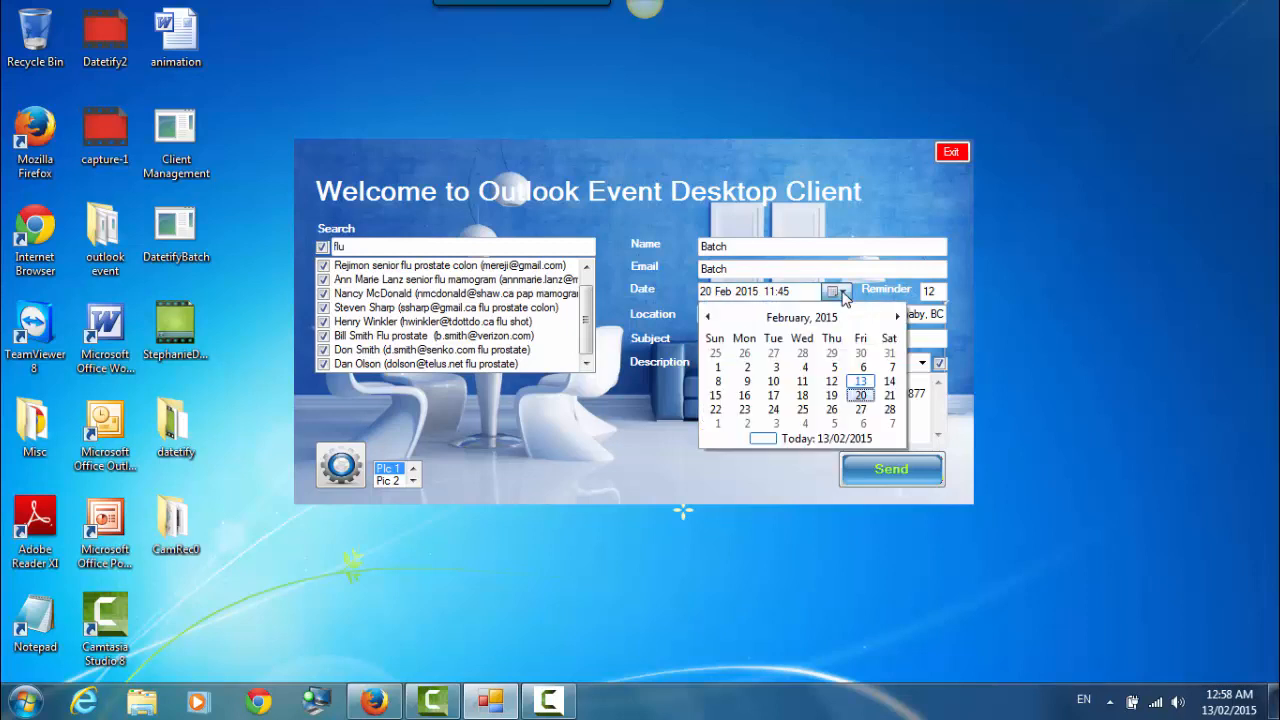
left_click(806, 410)
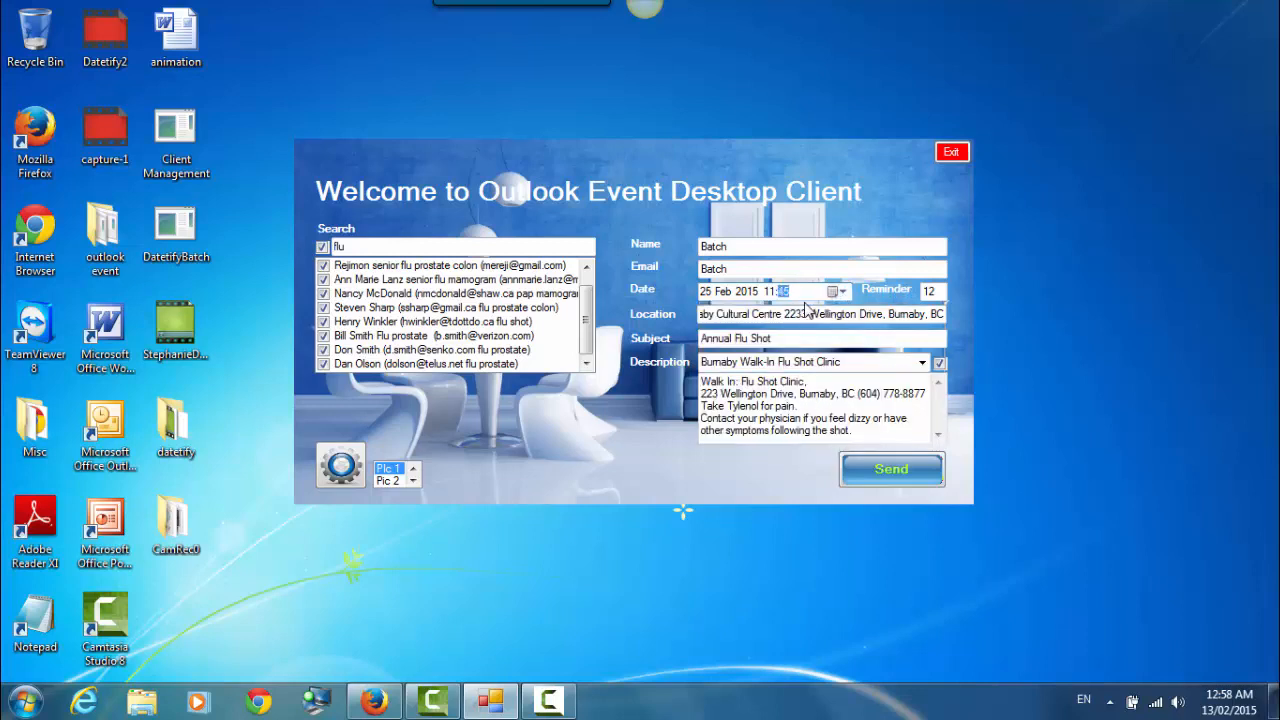
left_click(770, 291)
type("9")
left_click(784, 292)
type("30")
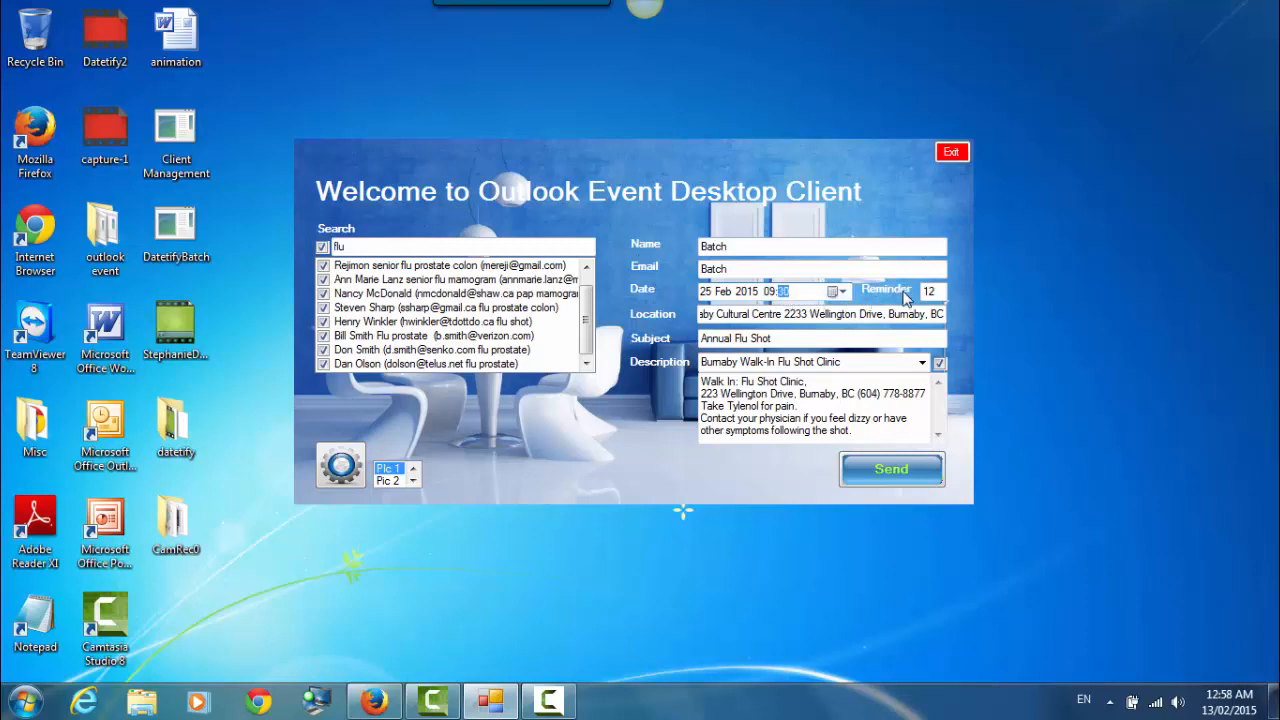
left_click(921, 291)
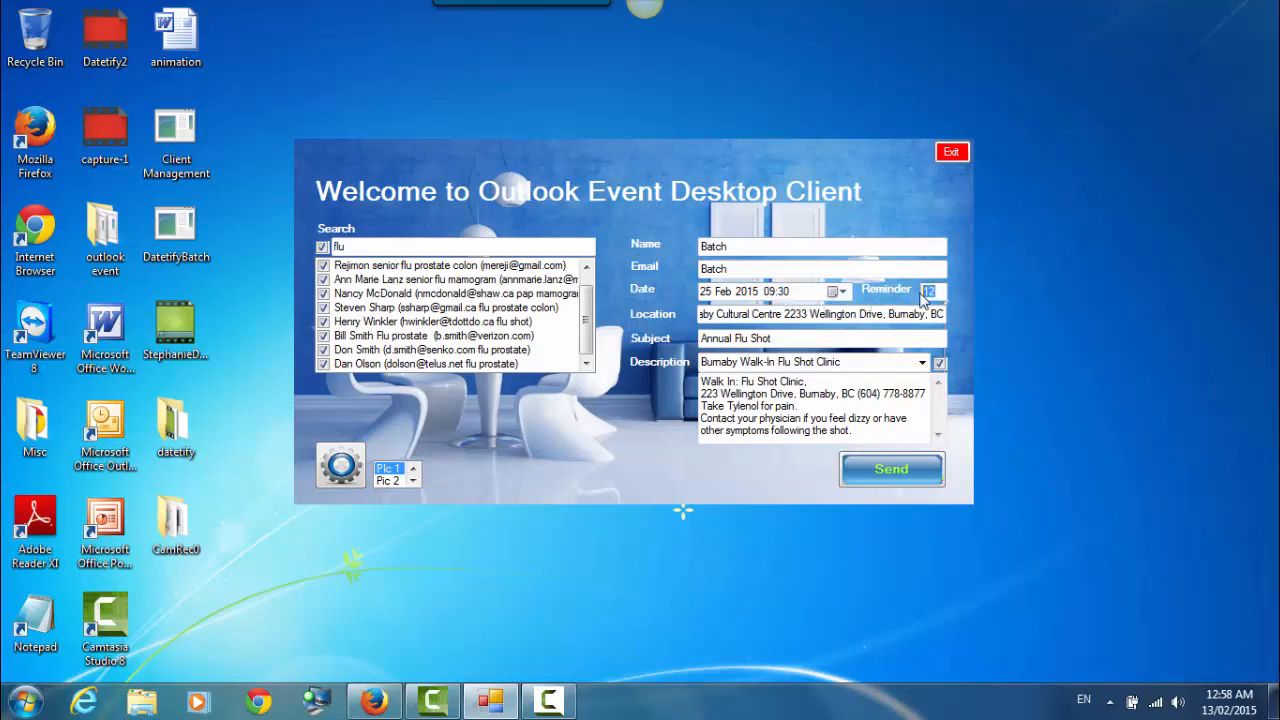
type("24")
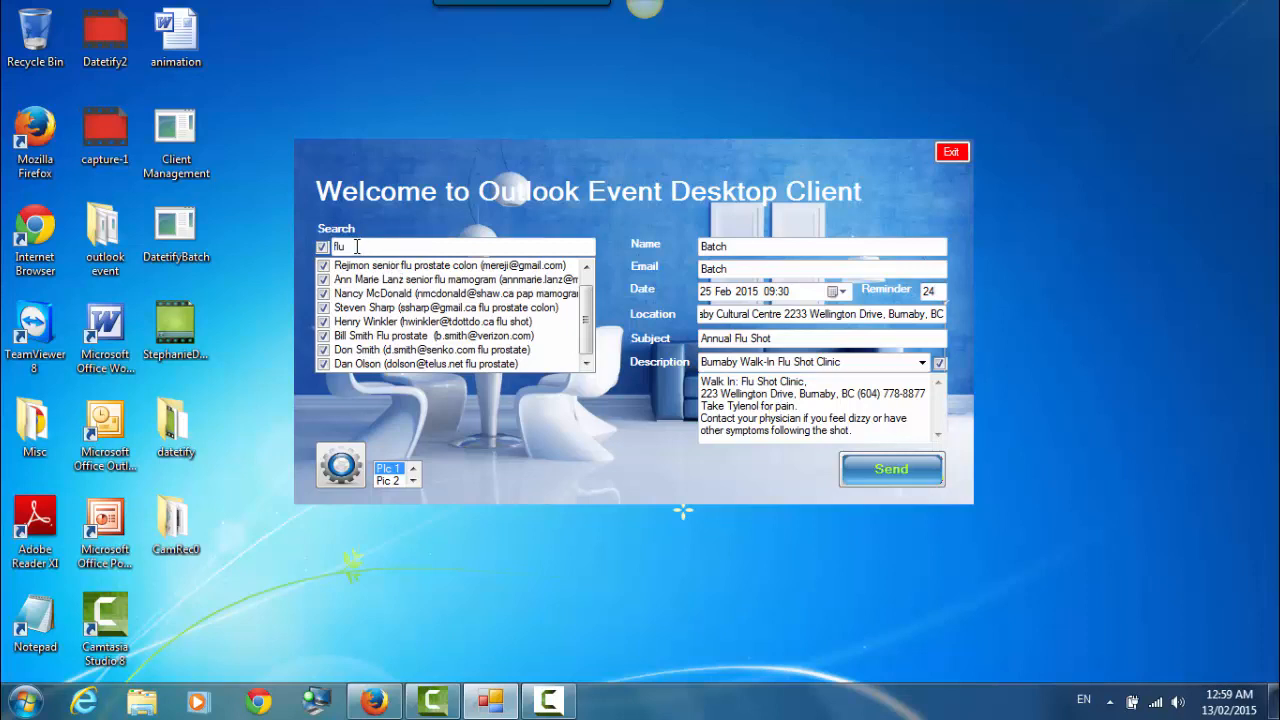
- Replace the search term 'flu' with 'mmam' to list mammogram contacts, and open the Description dropdown
left_click_drag(357, 247, 322, 249)
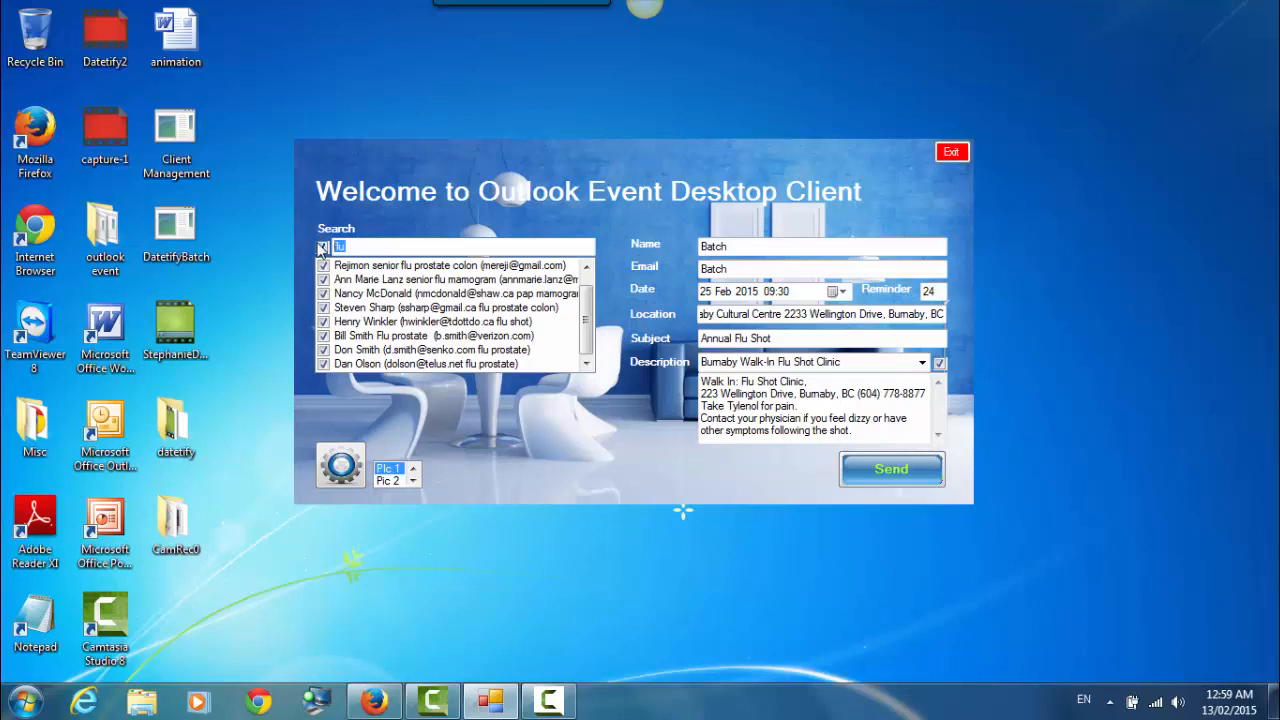
type("mm")
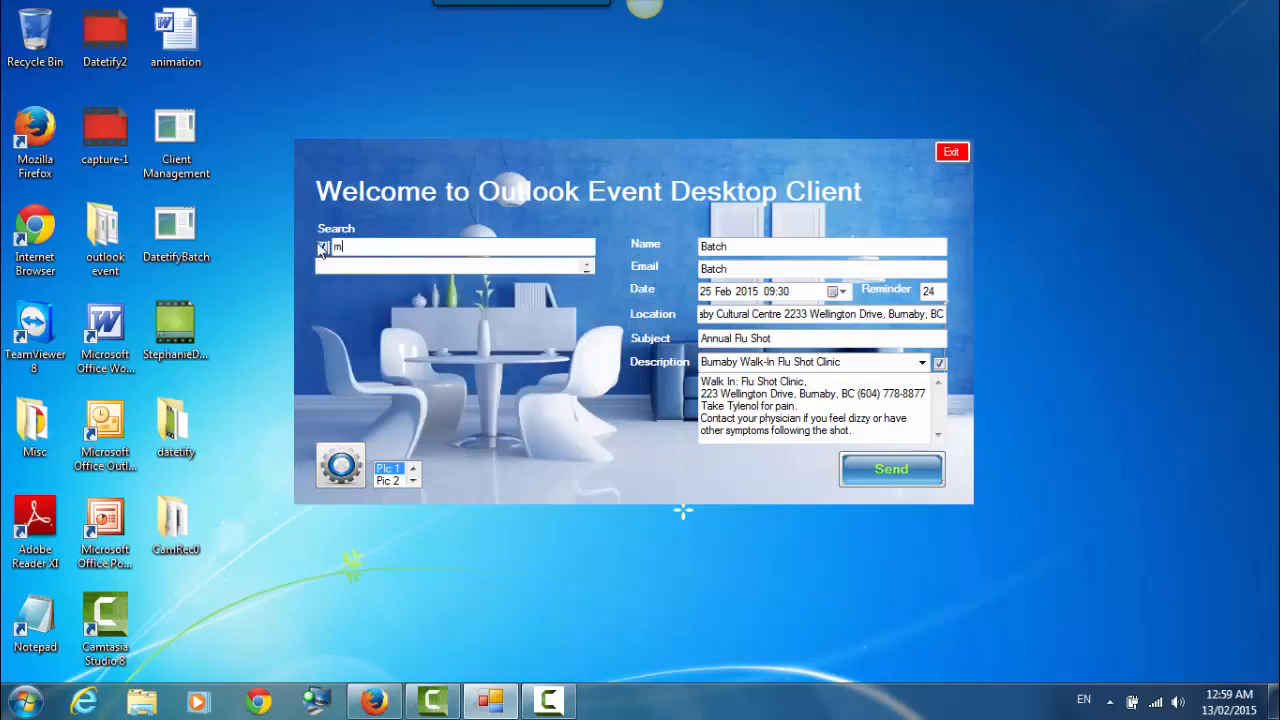
type("am")
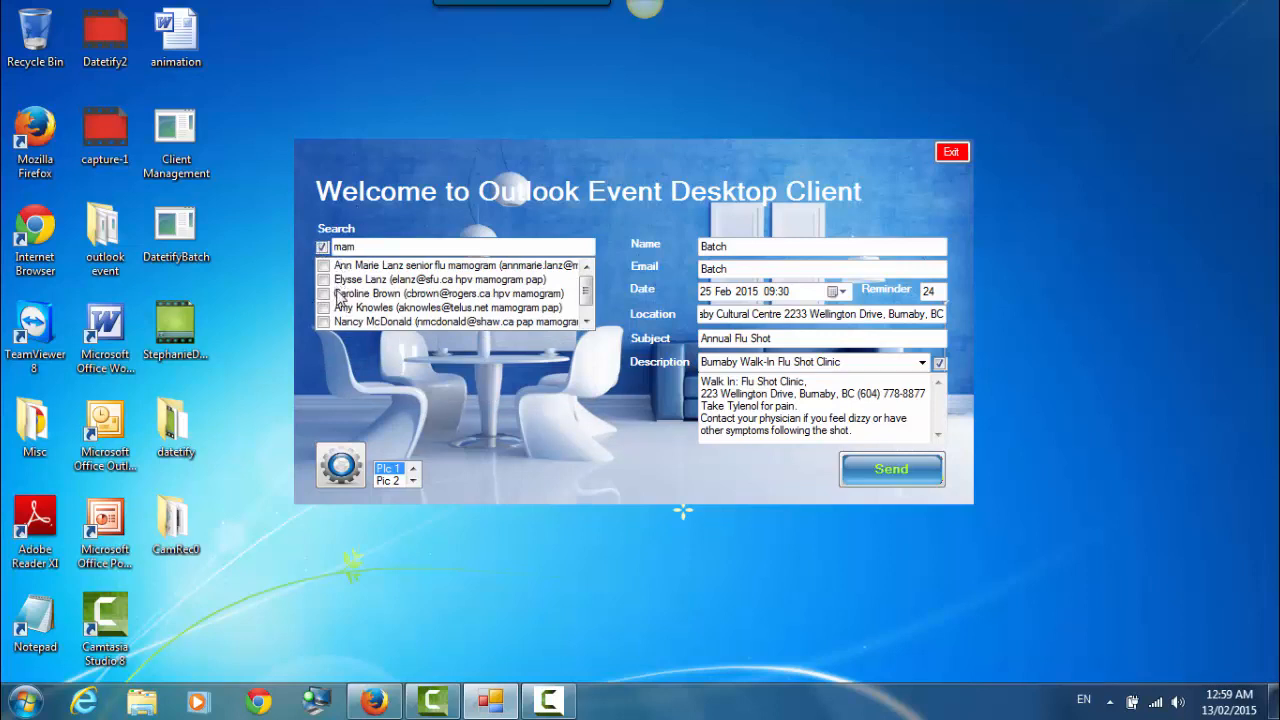
scroll(572, 312, "down", 1)
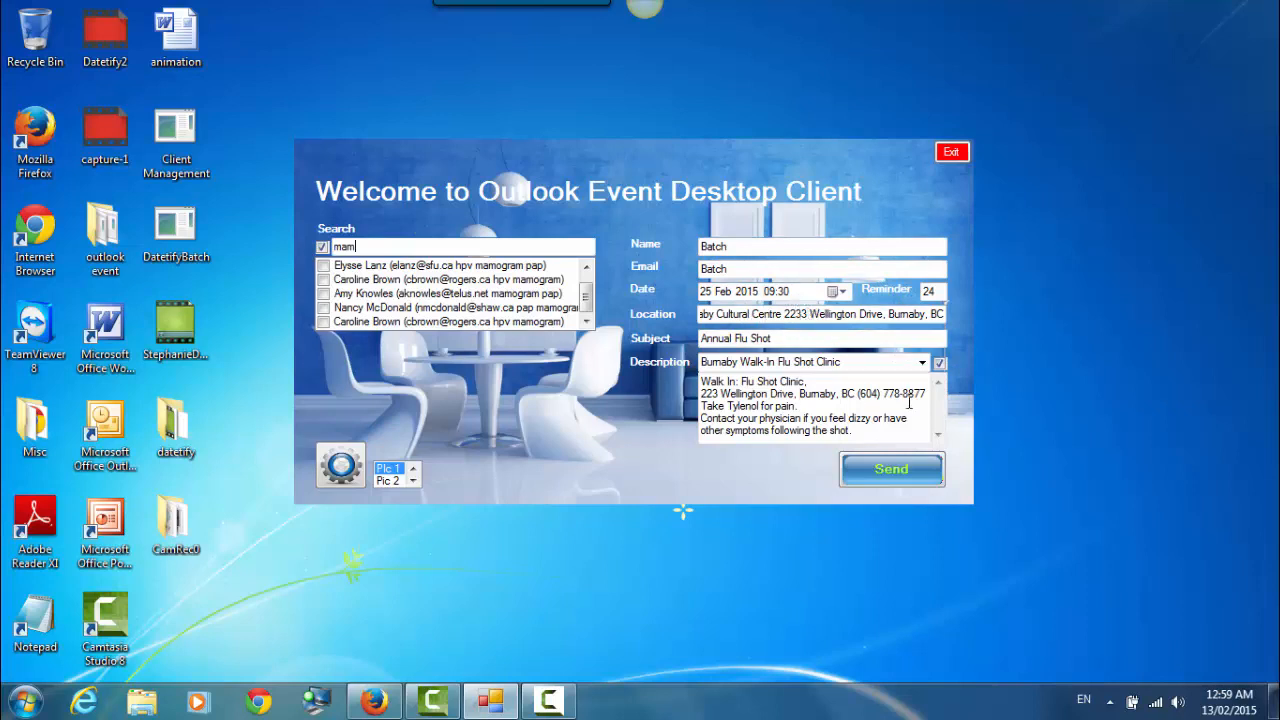
left_click(922, 363)
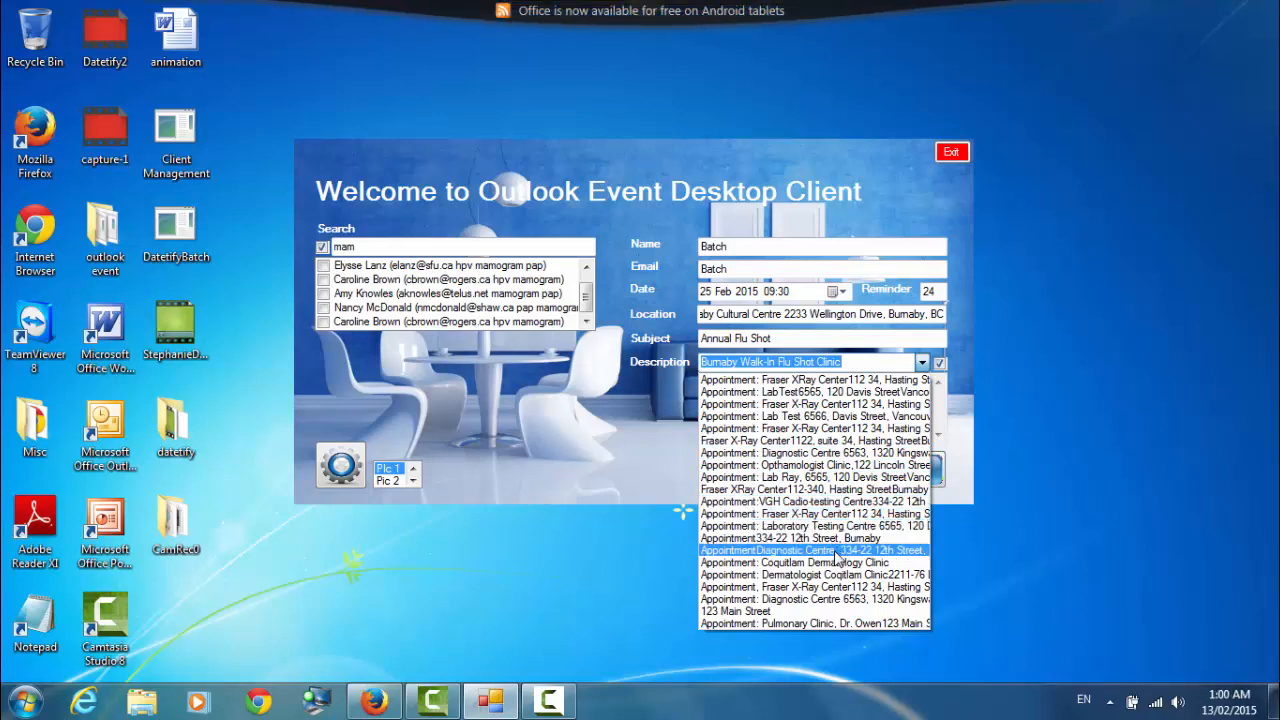
- Choose the 'Appointment Diagnostic Centre, 334-22 12th Street' description entry
left_click(836, 553)
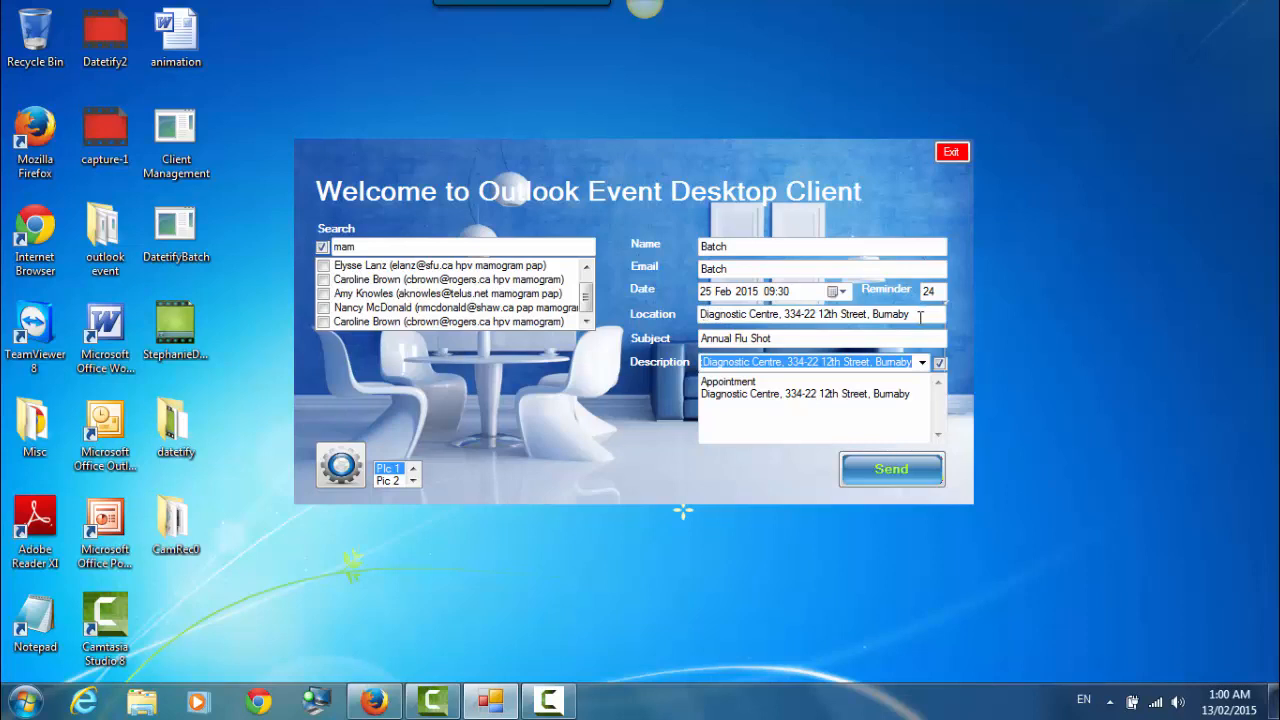
- Change the date to 26 Feb 2015 and retitle the subject 'Testing for mammography'
left_click(842, 291)
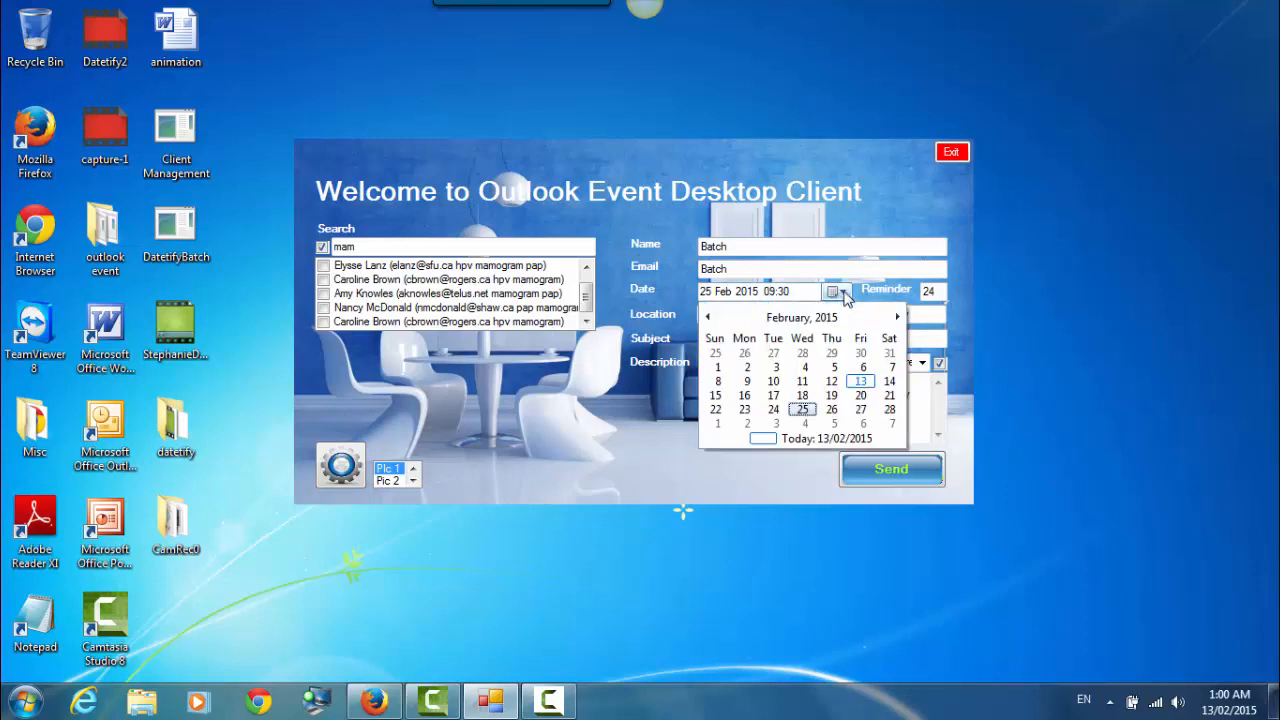
left_click(831, 409)
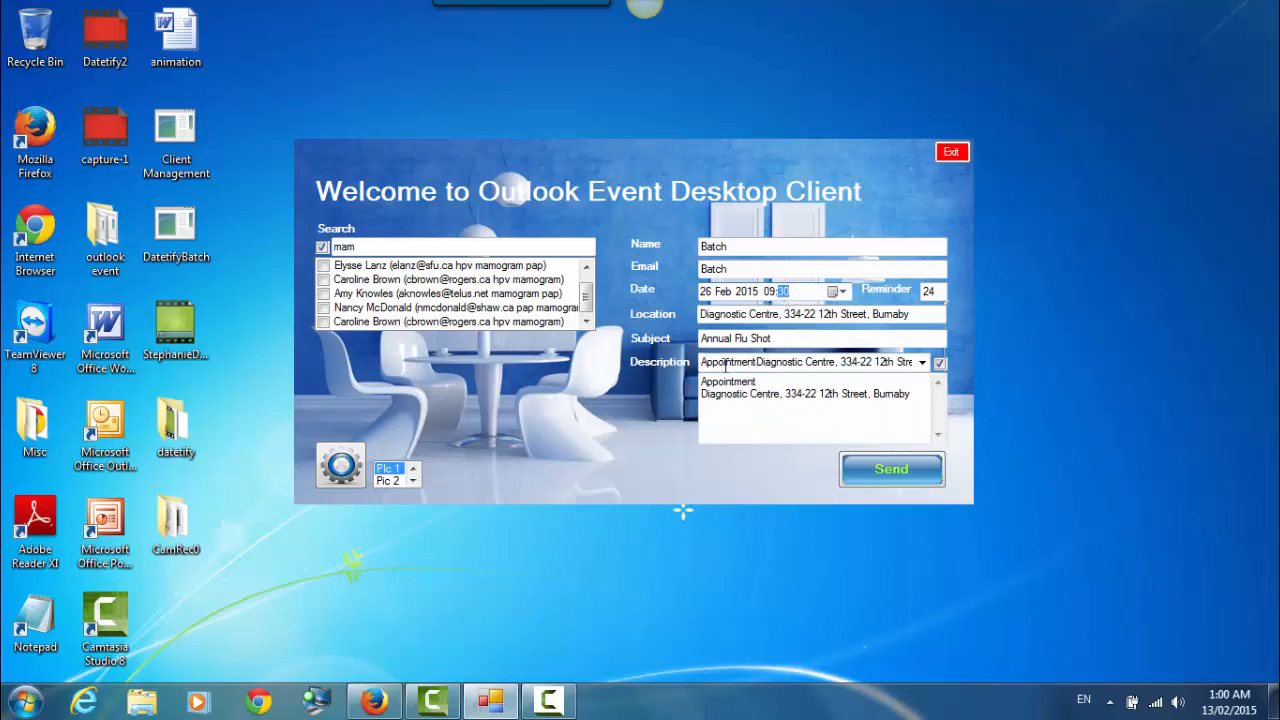
left_click_drag(786, 337, 700, 343)
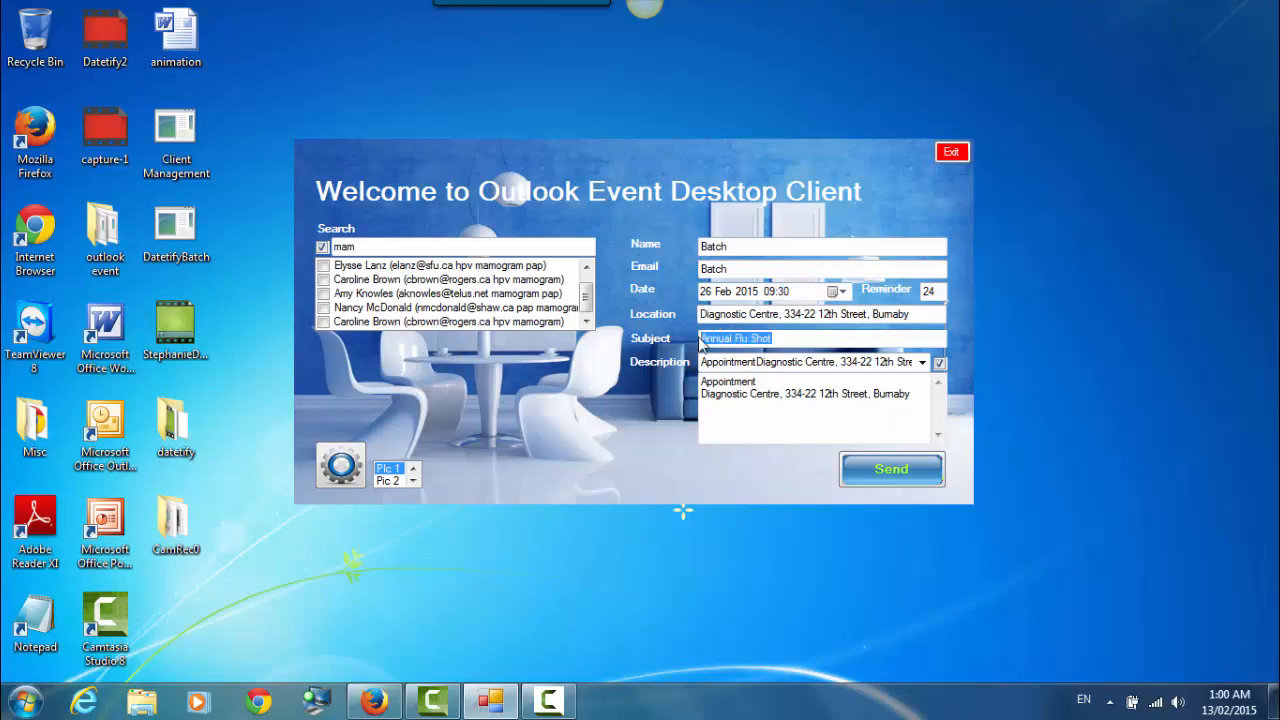
type("Testing for")
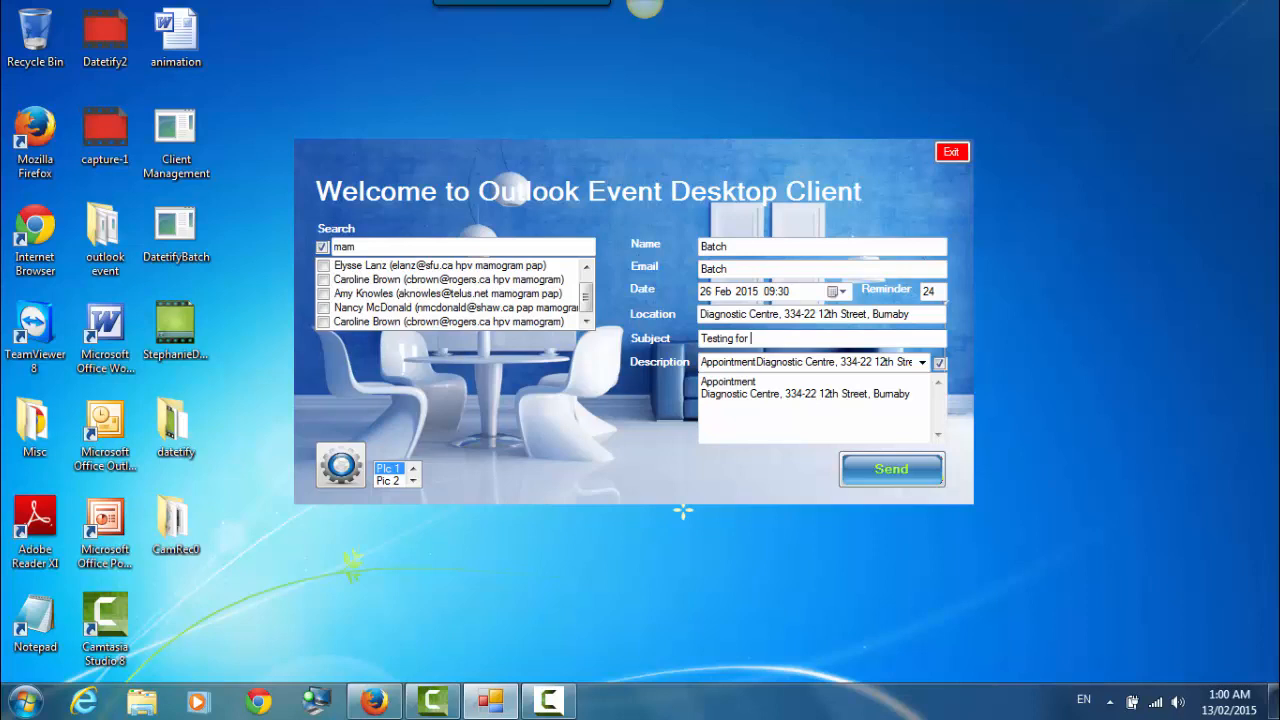
type("mammography")
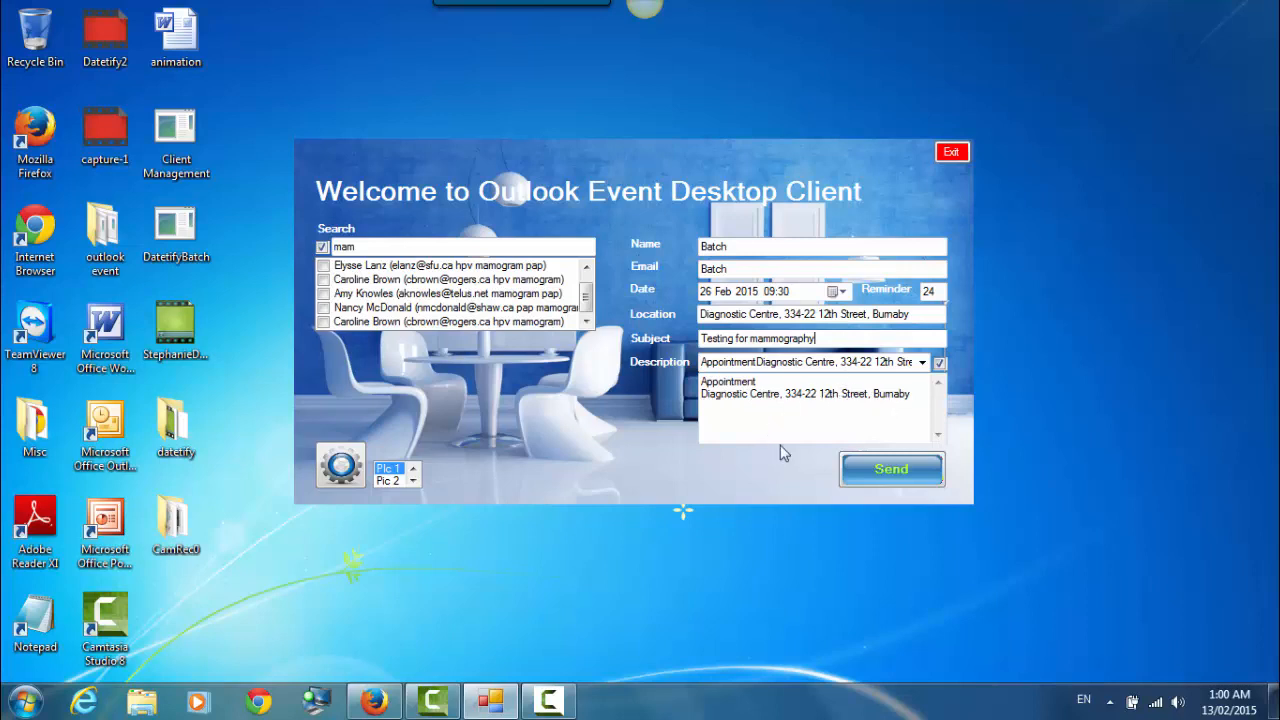
- Check all six mammogram-tagged contacts as recipients with the select-all box and scroll to confirm
left_click(322, 247)
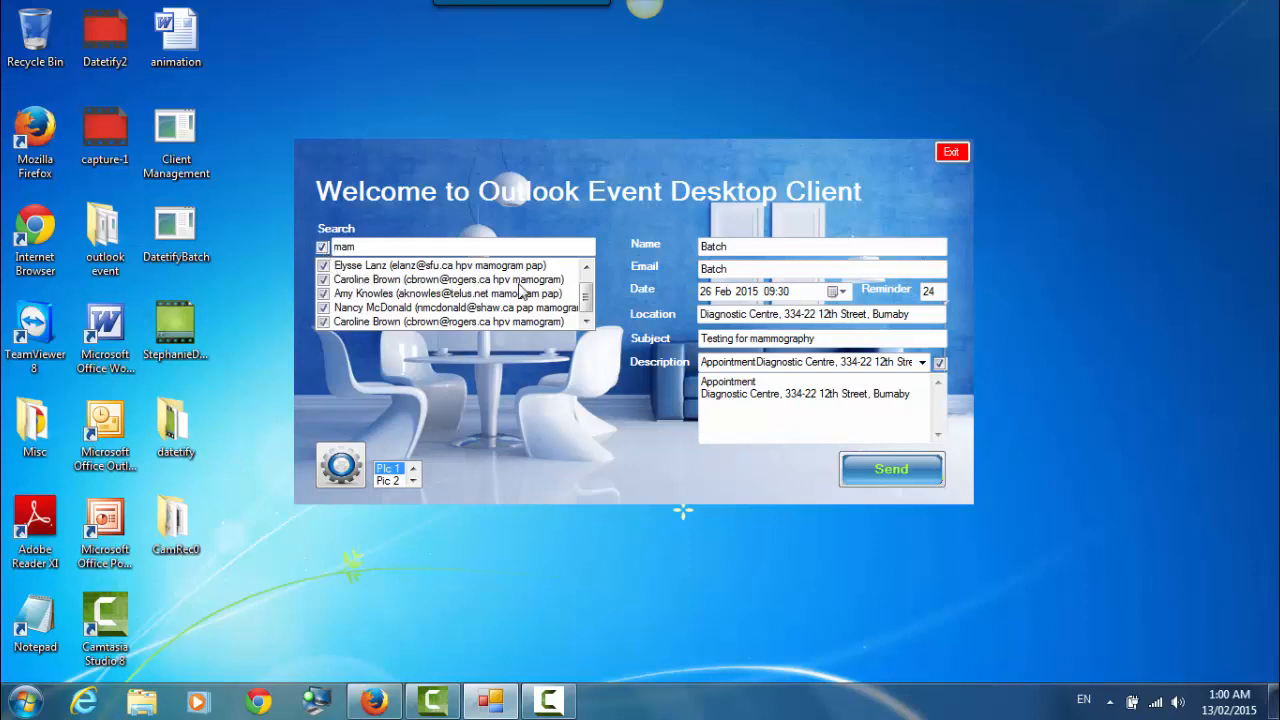
left_click_drag(582, 301, 590, 290)
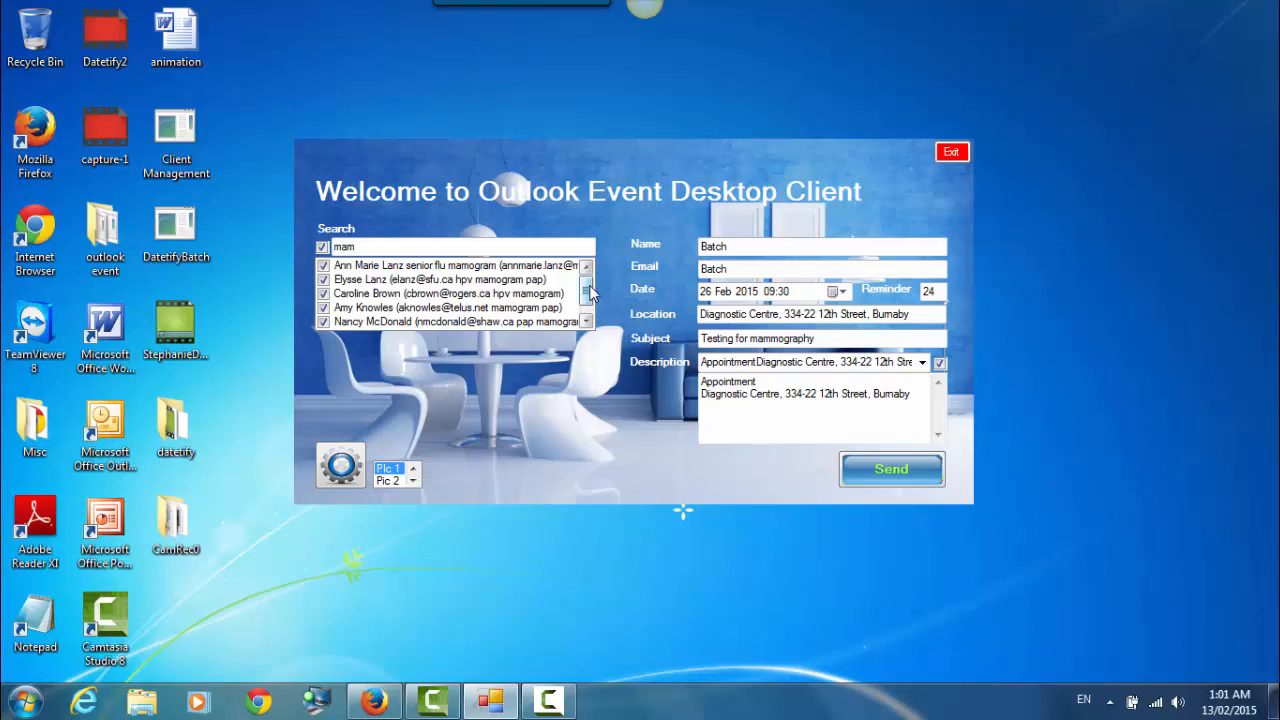
- Replace the contact search text with 'pro' to list the prostate-tagged contacts
double_click(350, 246)
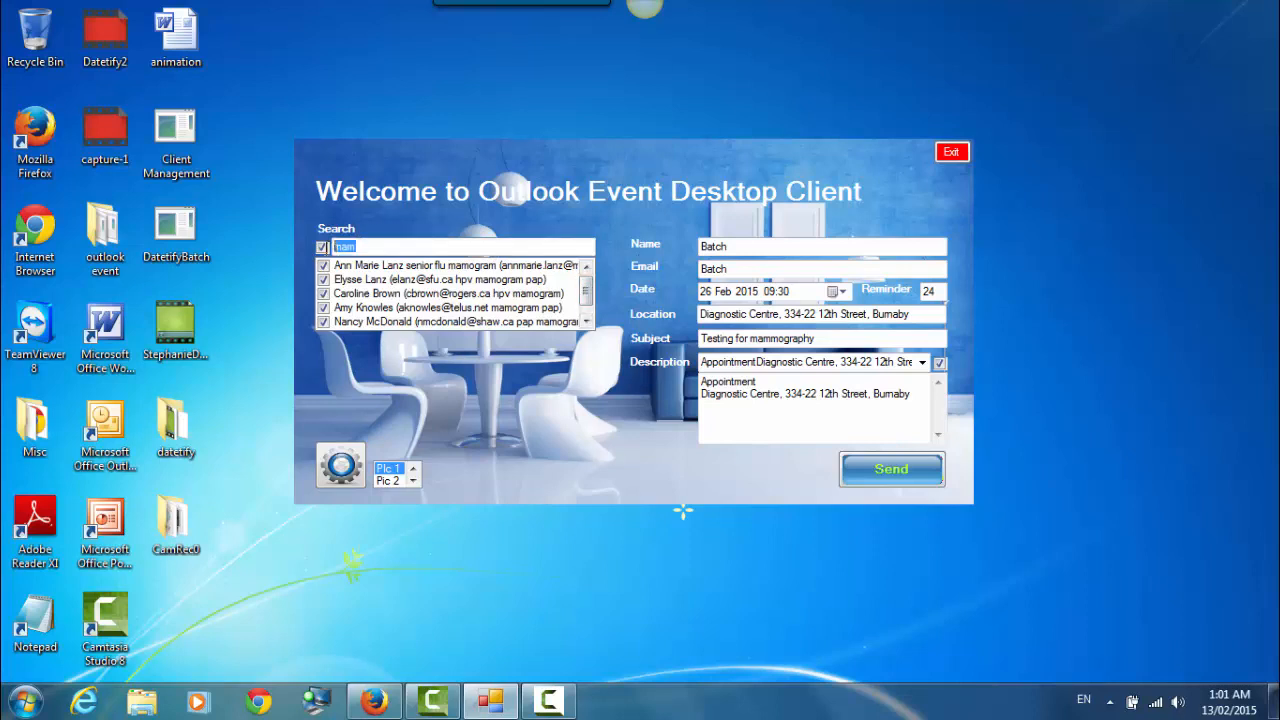
type("in")
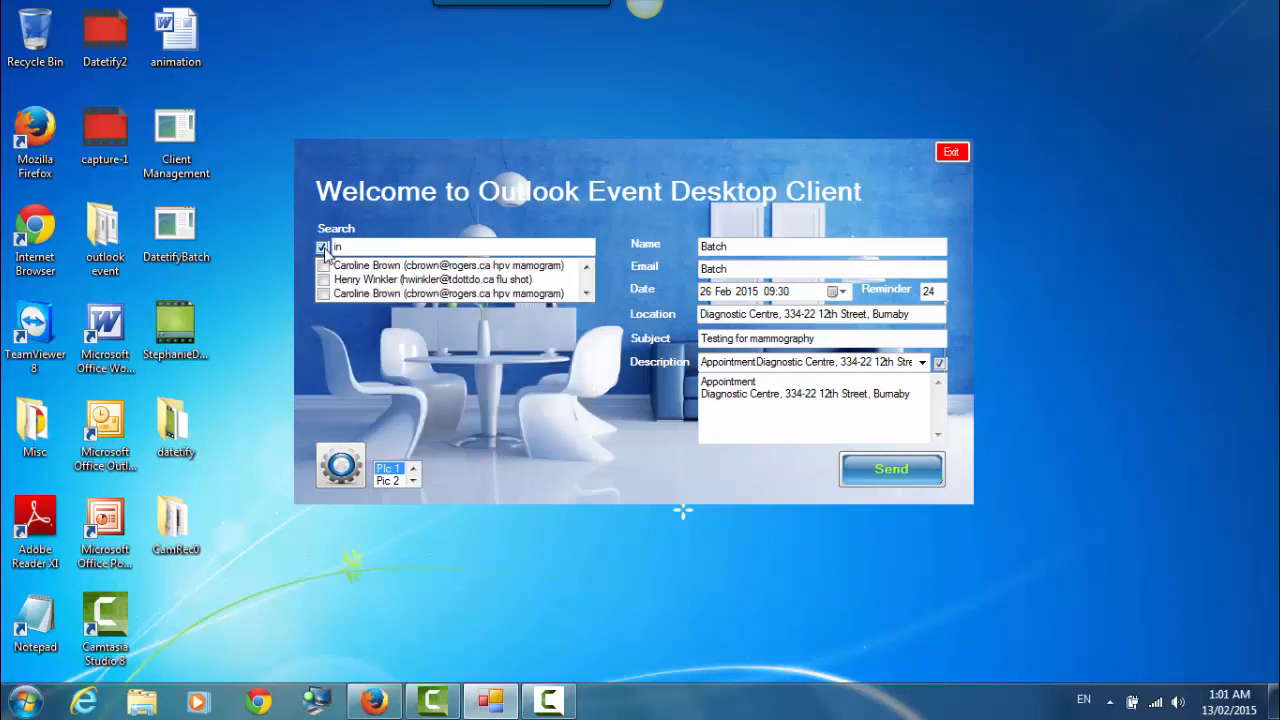
type("f")
key("BackSpace")
left_click_drag(380, 243, 312, 248)
type("pro")
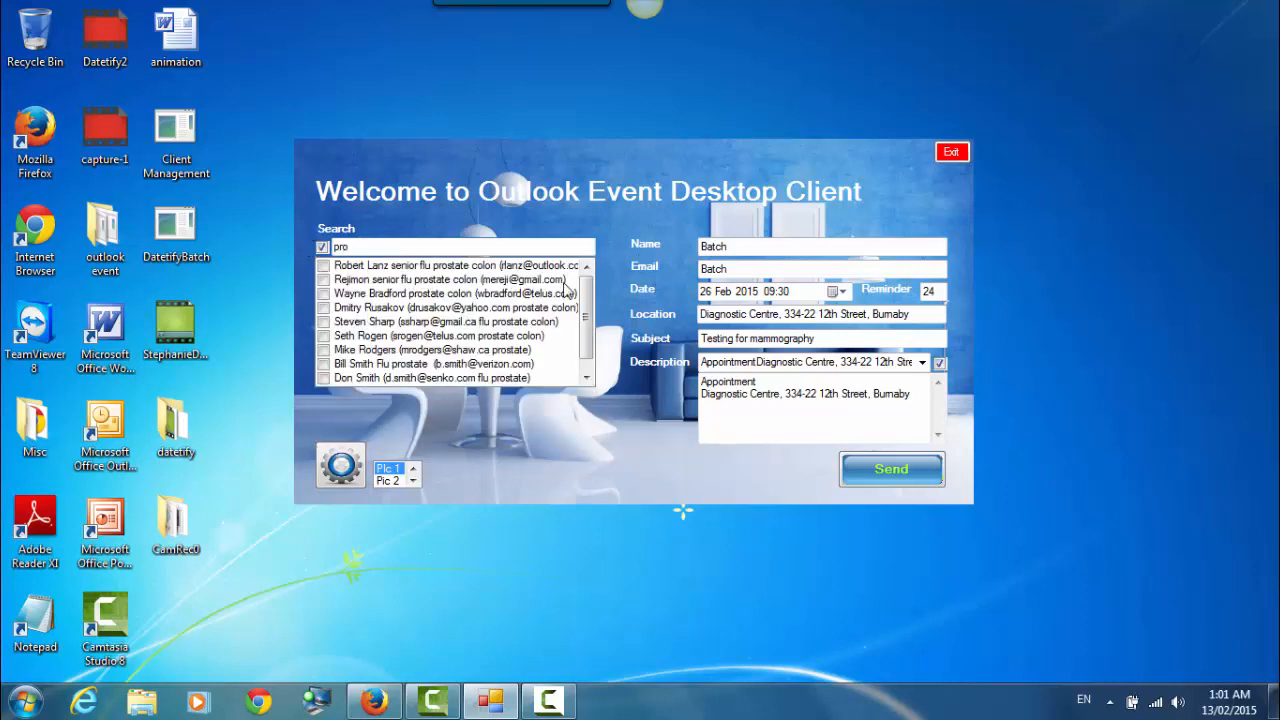
scroll(555, 330, "down", 2)
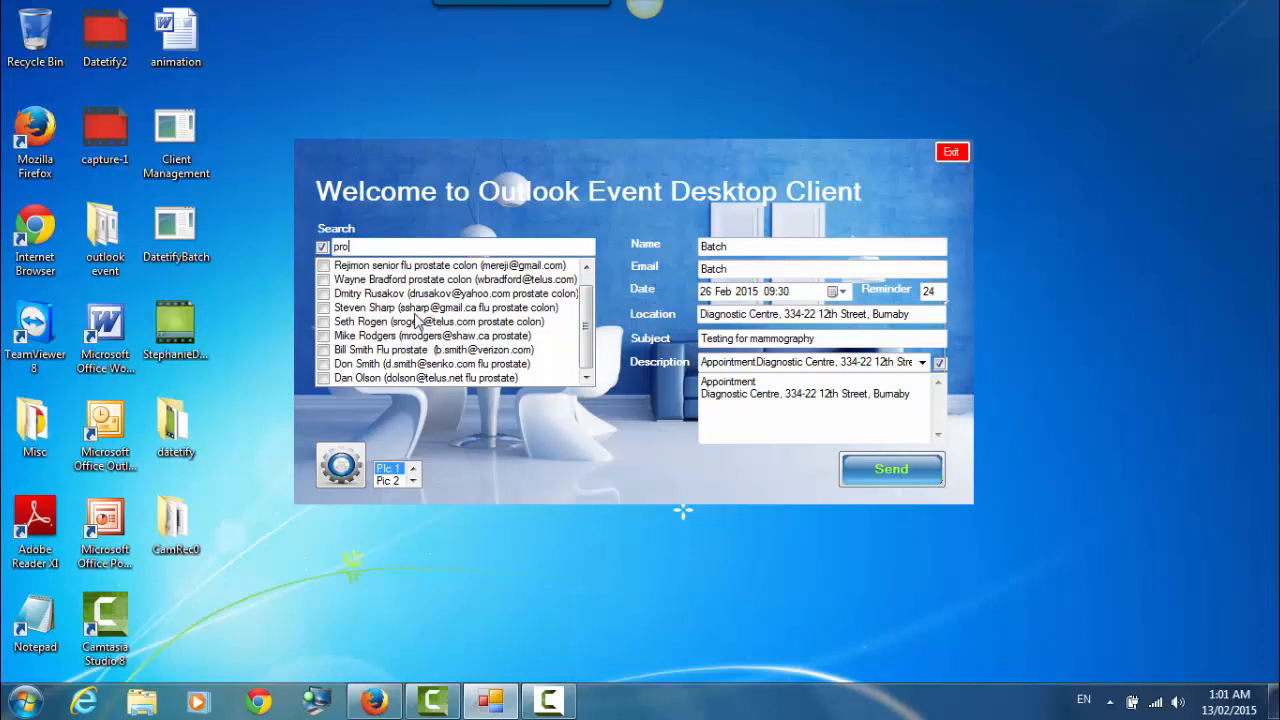
- Use the Diagnostic Centre 6563, 1320 Kingsway description and rename the subject 'Testing for prostate cancer'
left_click(922, 363)
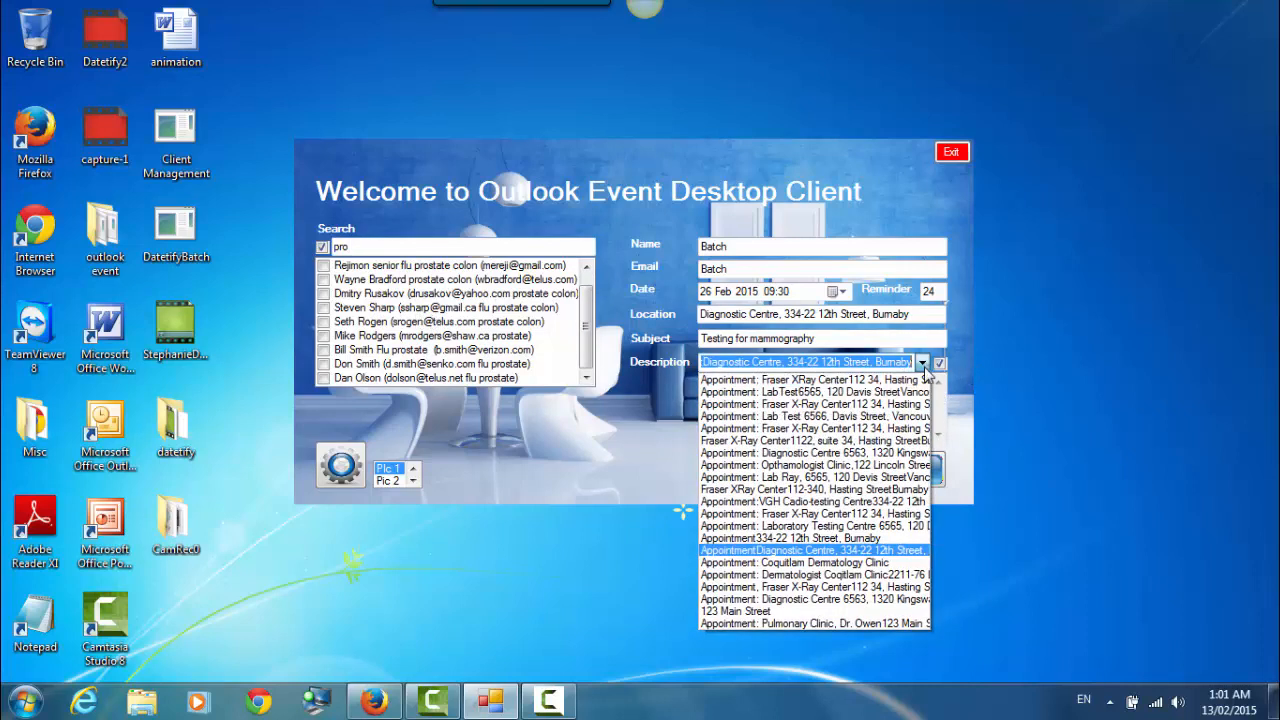
left_click(835, 605)
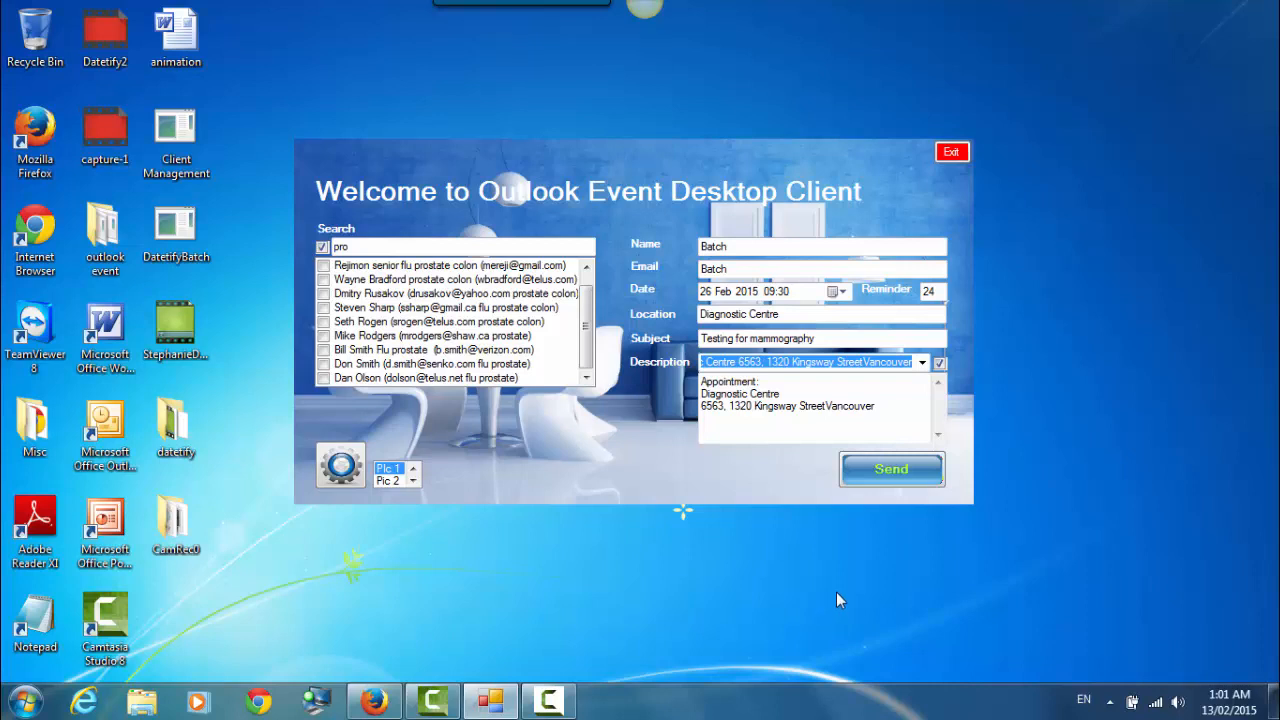
left_click_drag(818, 338, 748, 340)
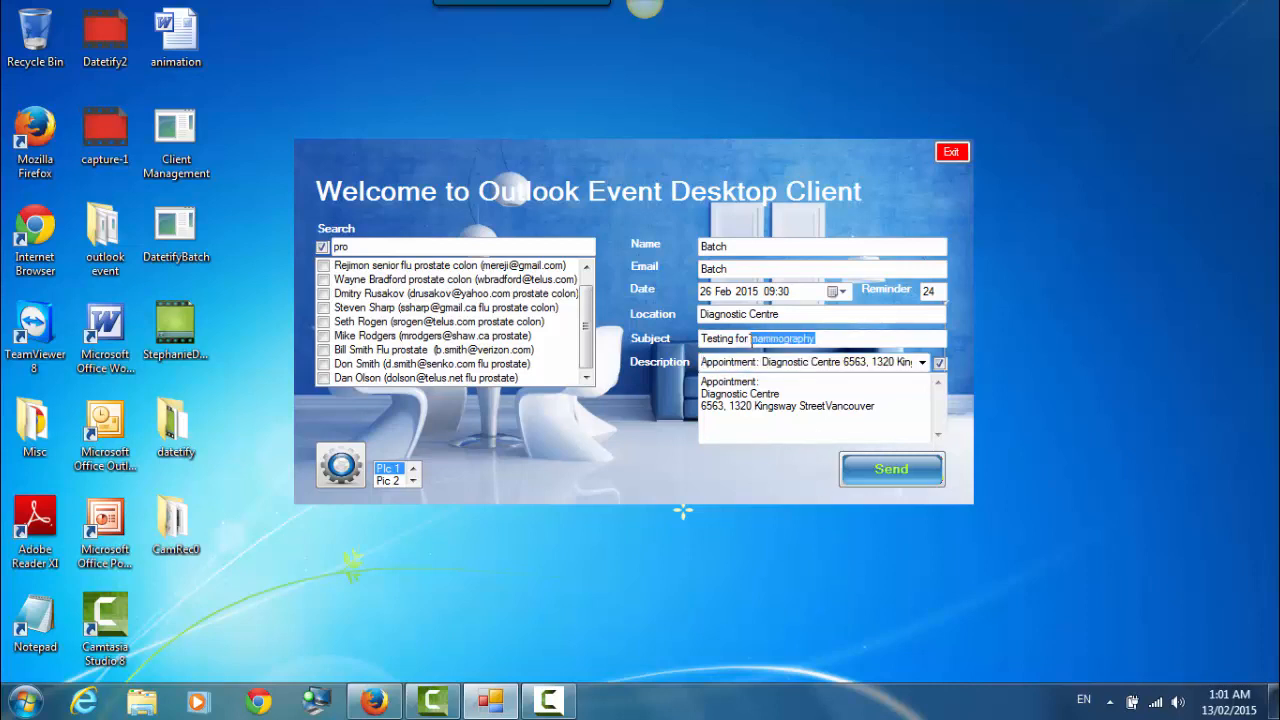
type("pr")
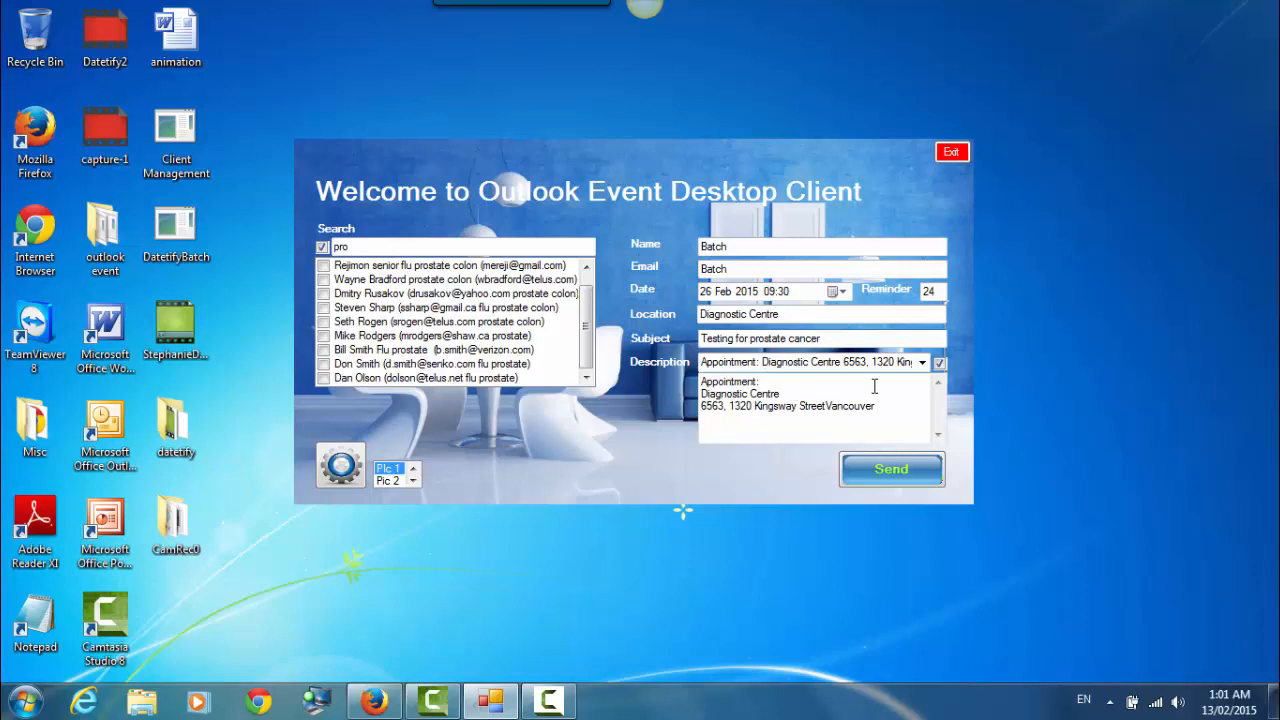
- Set the appointment to 27 Feb 2015 at 10:30 with a 48-hour reminder
left_click(841, 291)
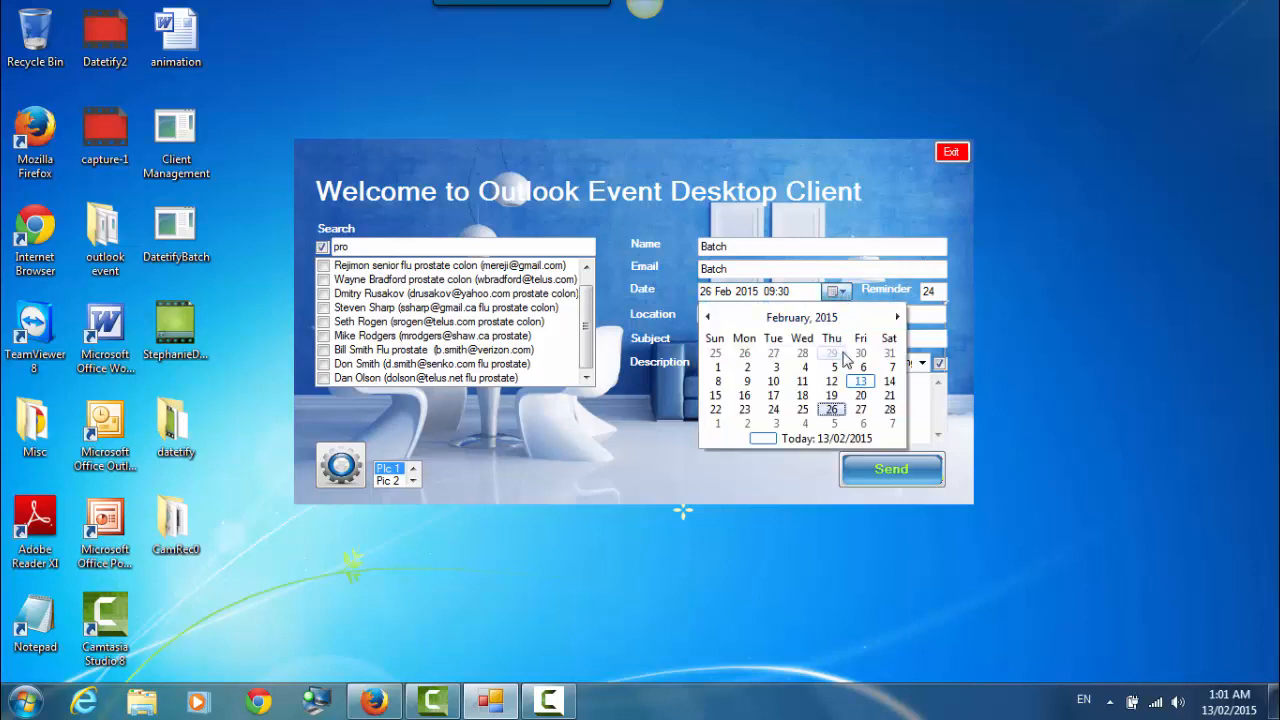
left_click(860, 409)
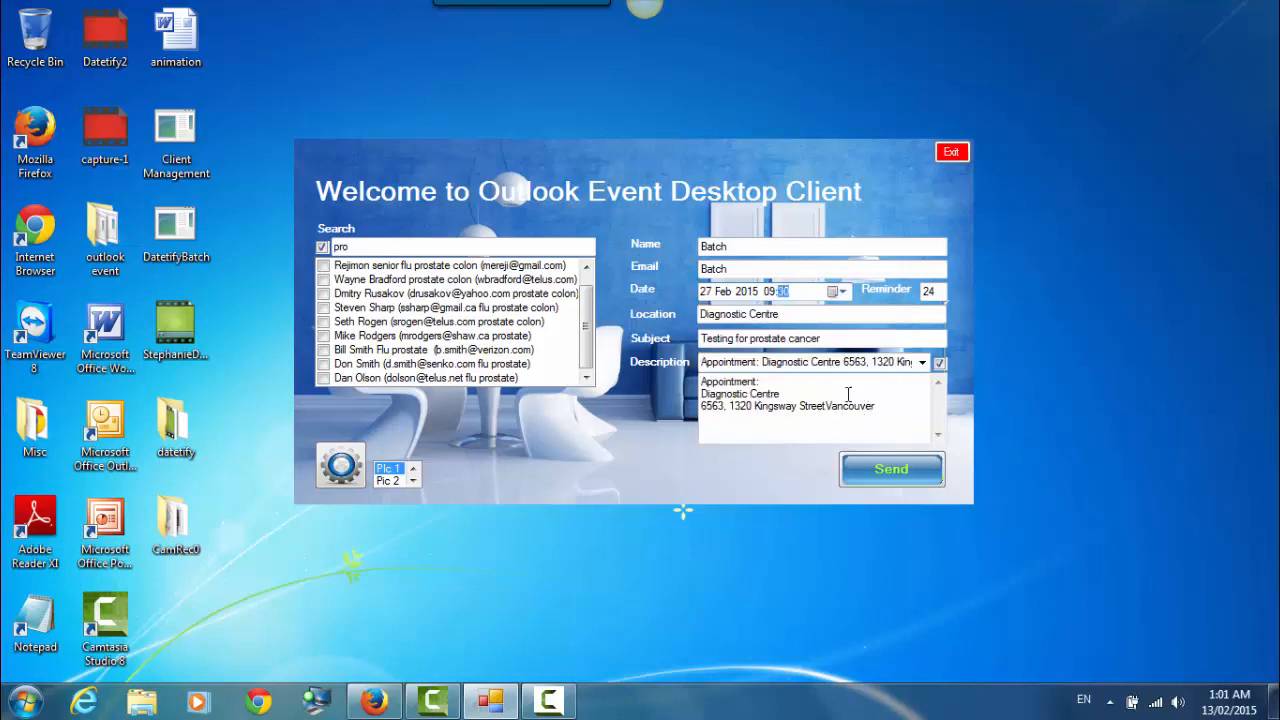
left_click(772, 292)
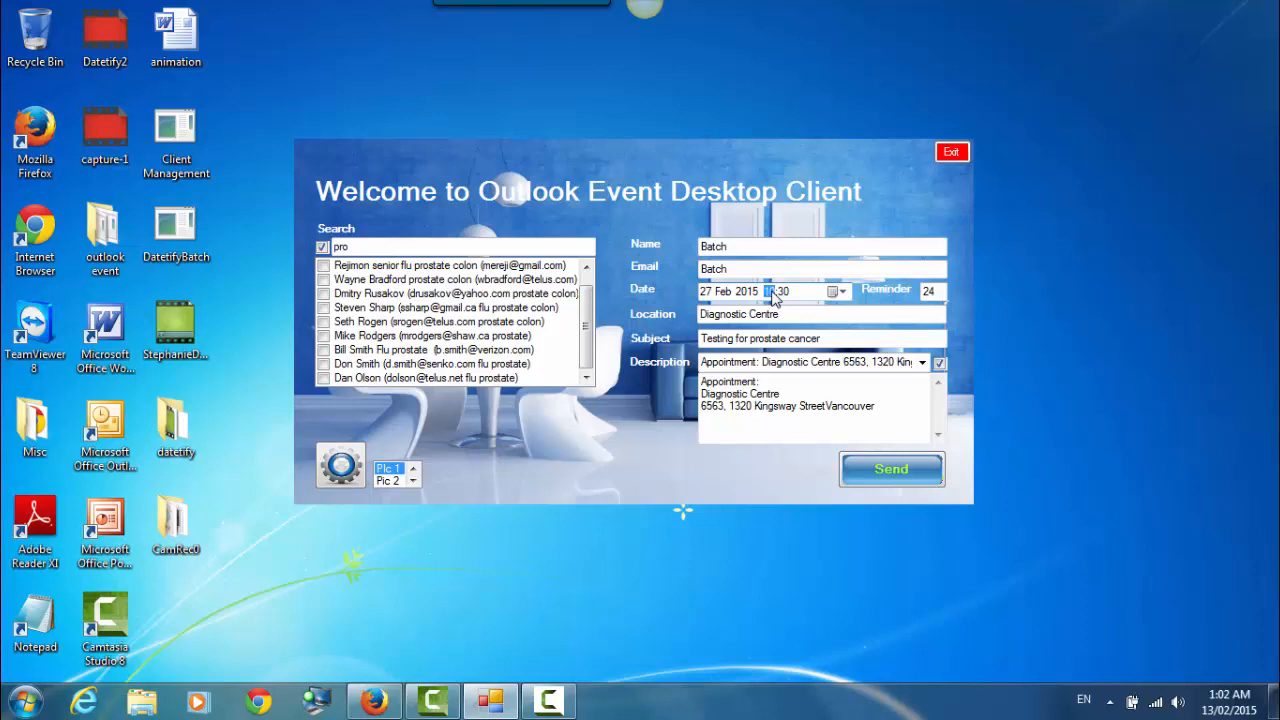
left_click(930, 291)
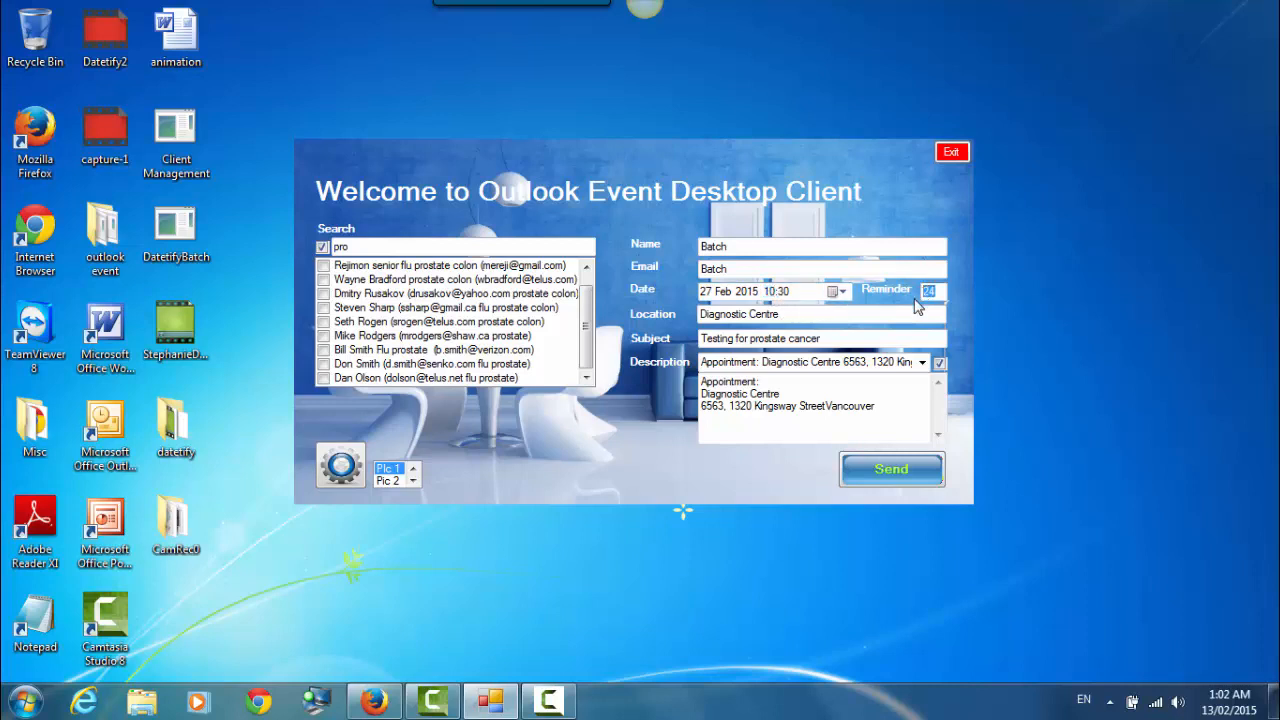
type("4")
- Re-tick the select-all box so every prostate contact is checked, then show the screen recorder controls
left_click(323, 249)
left_click(323, 248)
scroll(588, 305, "up", 1)
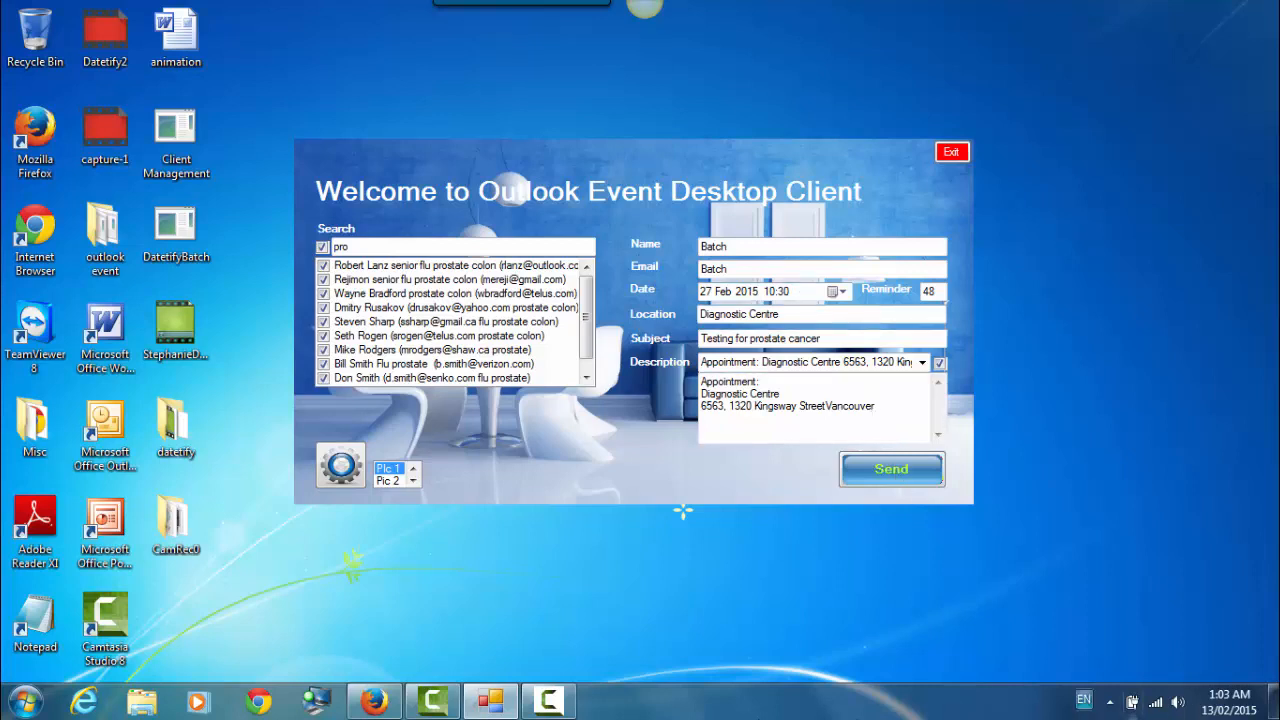
left_click(549, 701)
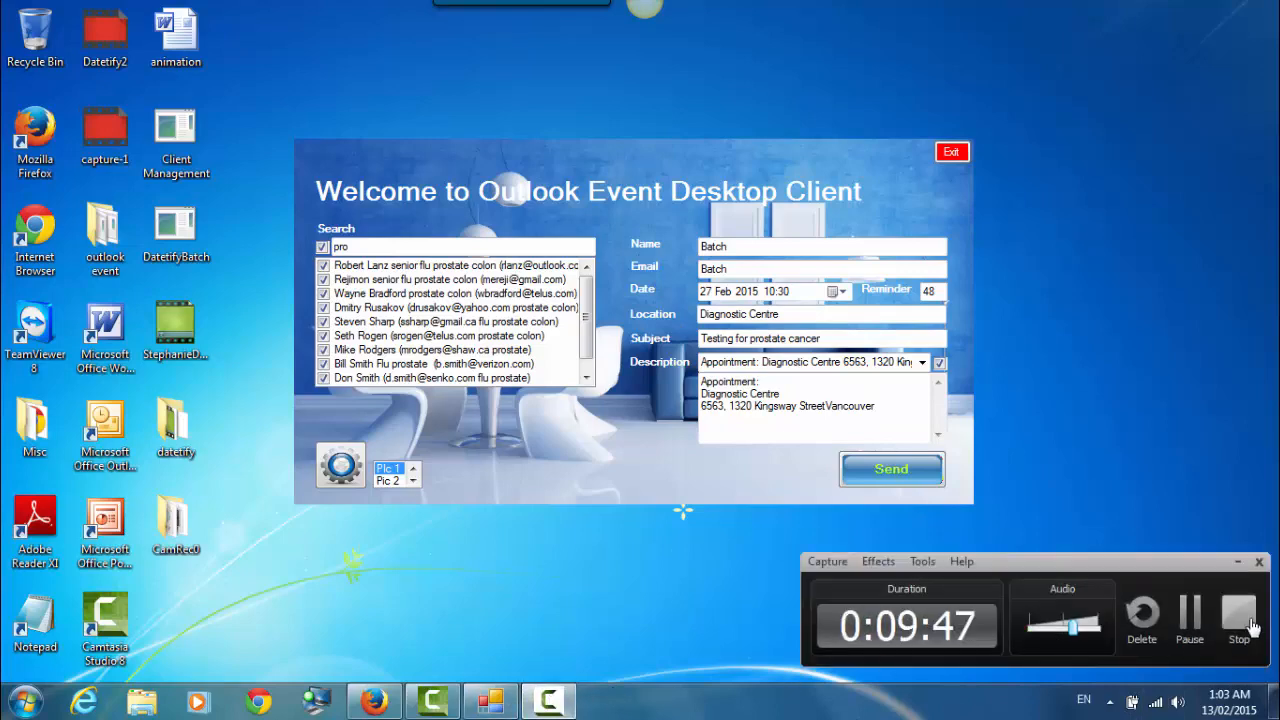